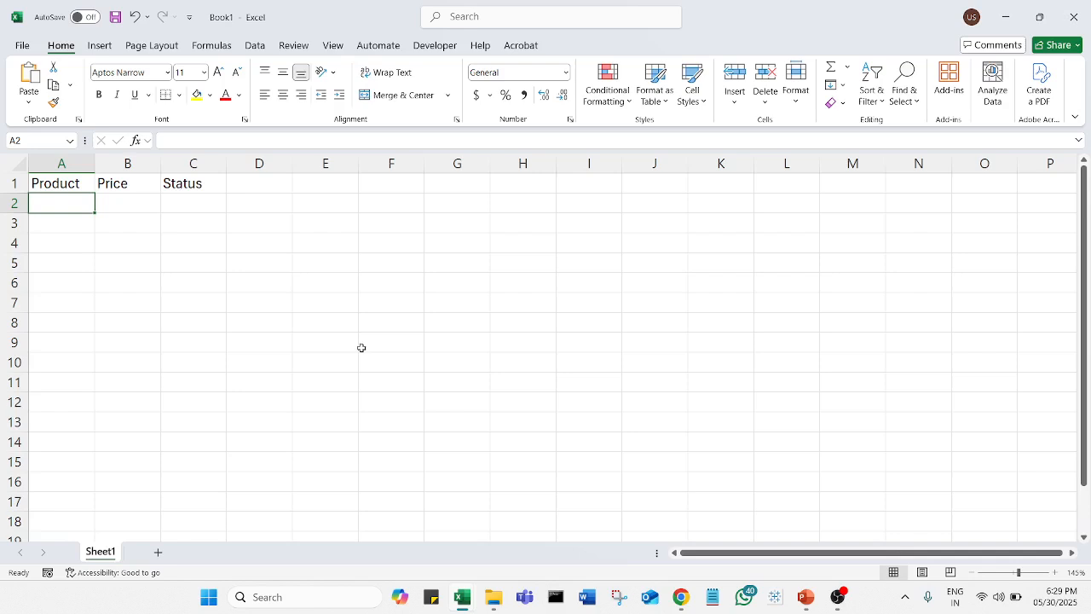
- Enter the product names Watch, Tape, Book, Switch and Table in cells A2 to A6
text(Watch)
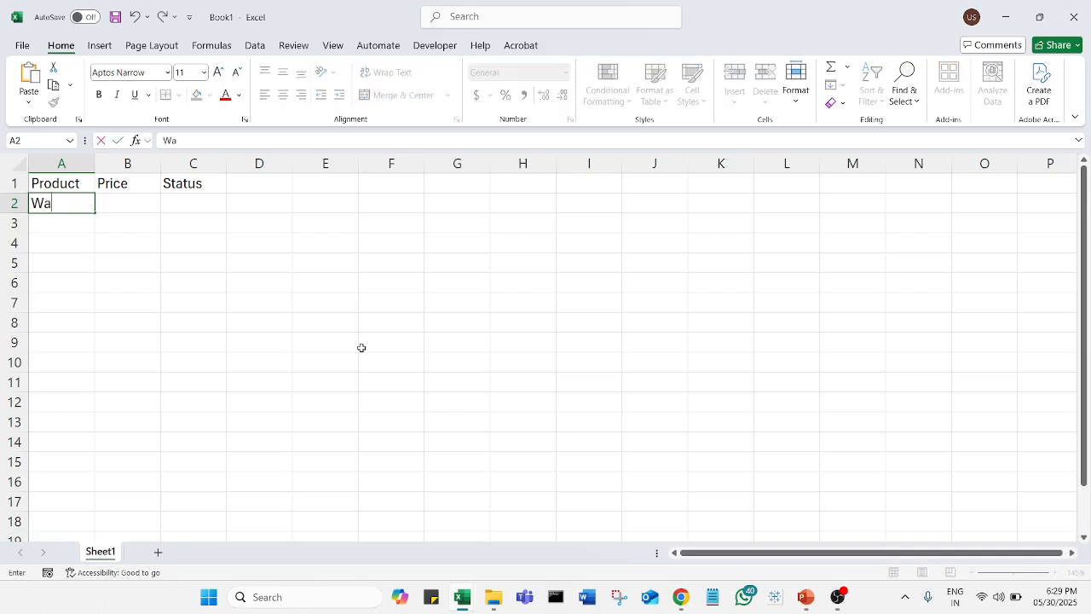
key(Return)
text(Tape)
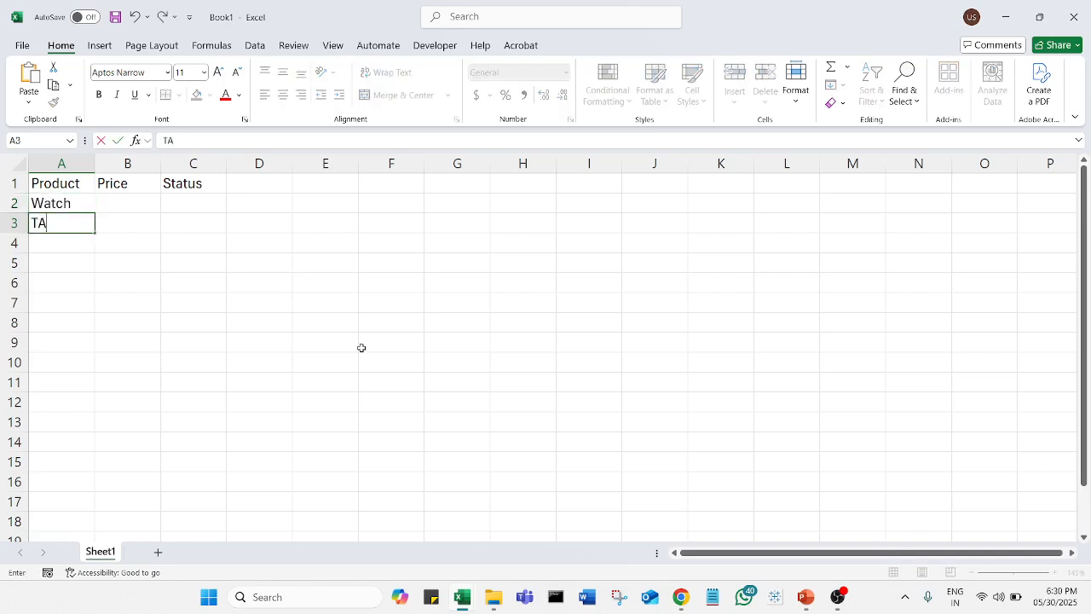
key(Return)
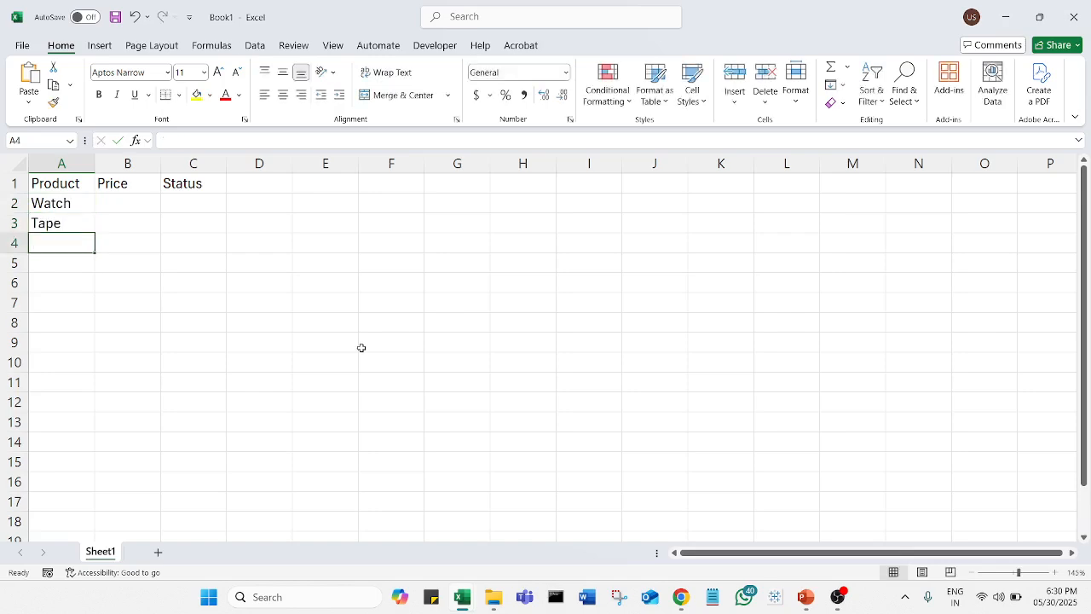
text(BBook)
key(Return)
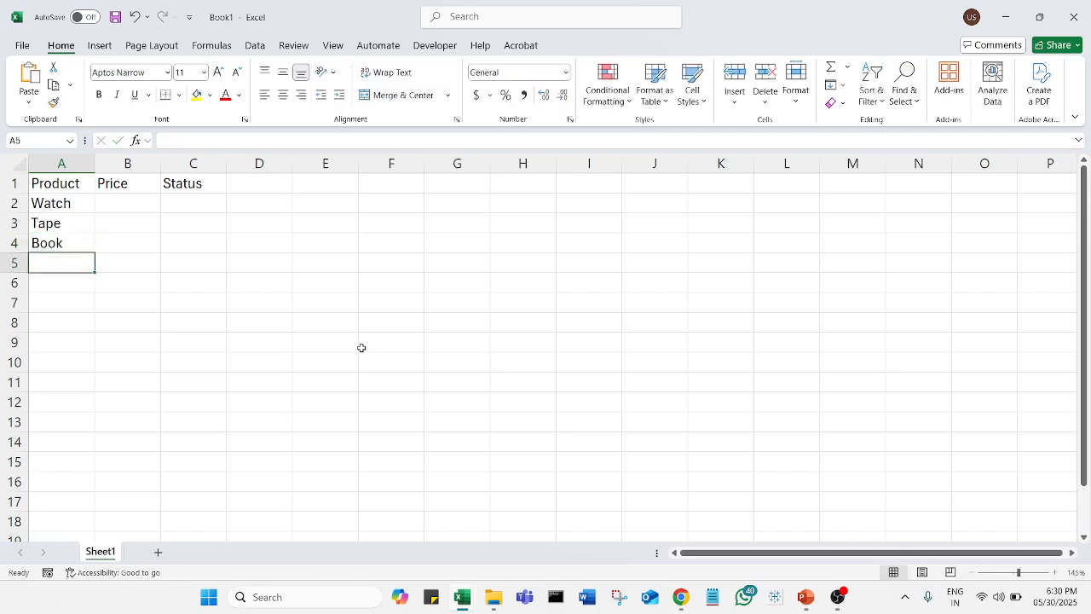
text(Switch)
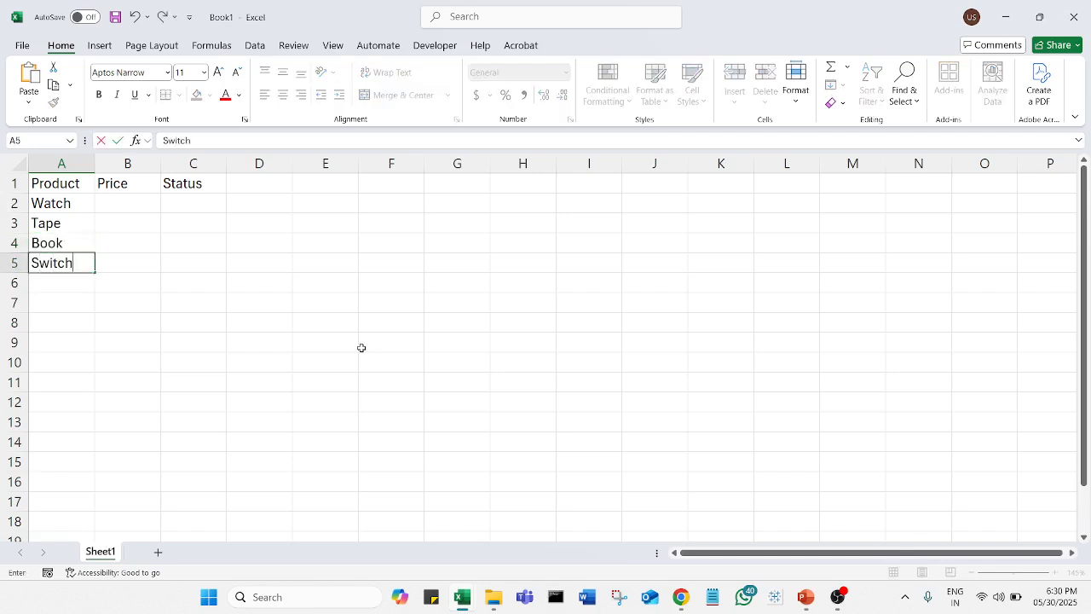
key(Return)
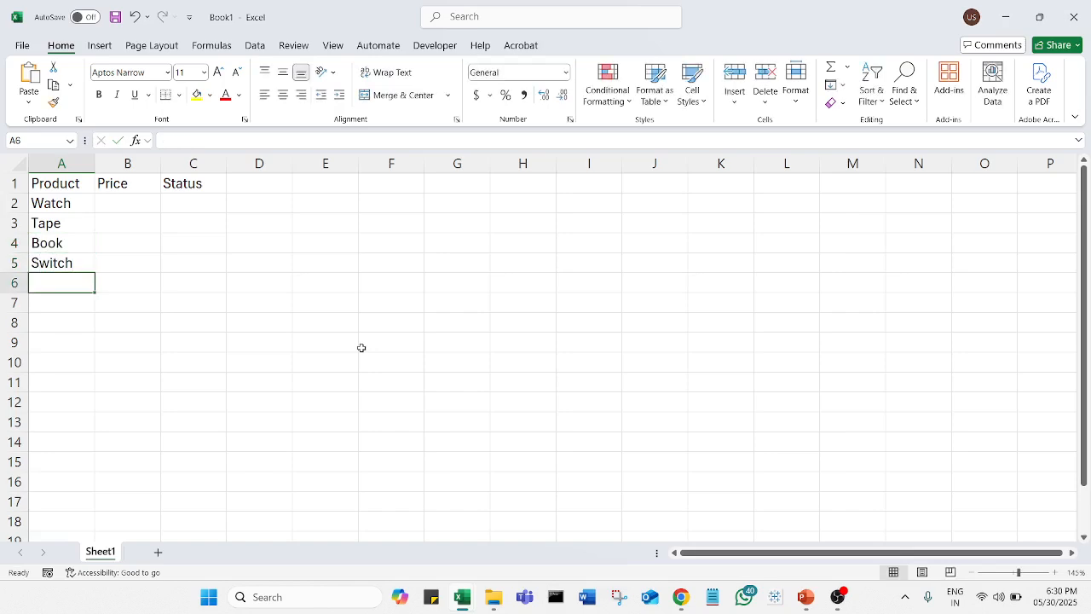
text(Tables)
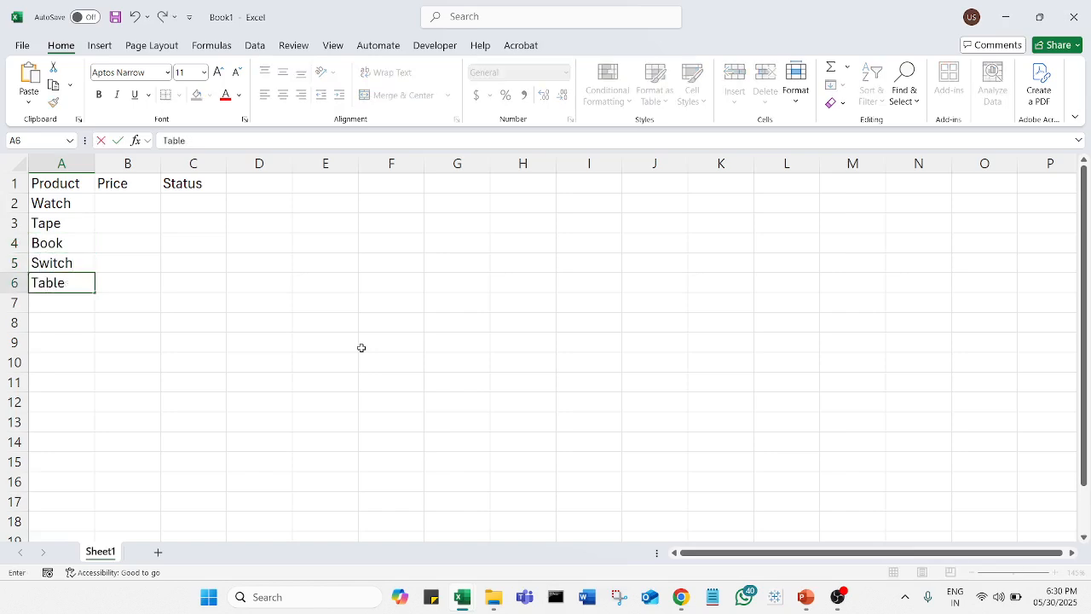
key(BackSpace)
key(Tab)
- Enter the prices 2000, 3000, 1000, 500 and 2000 for the five products in cells B2 to B6
click(139, 205)
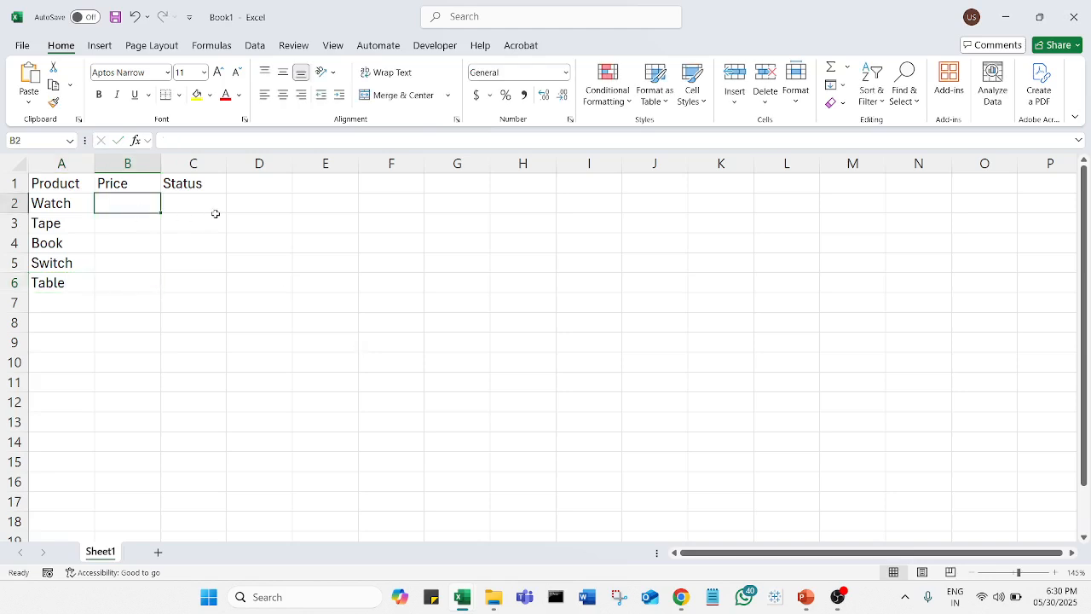
text(2000)
key(Return)
text(3000)
key(Return)
text(1000)
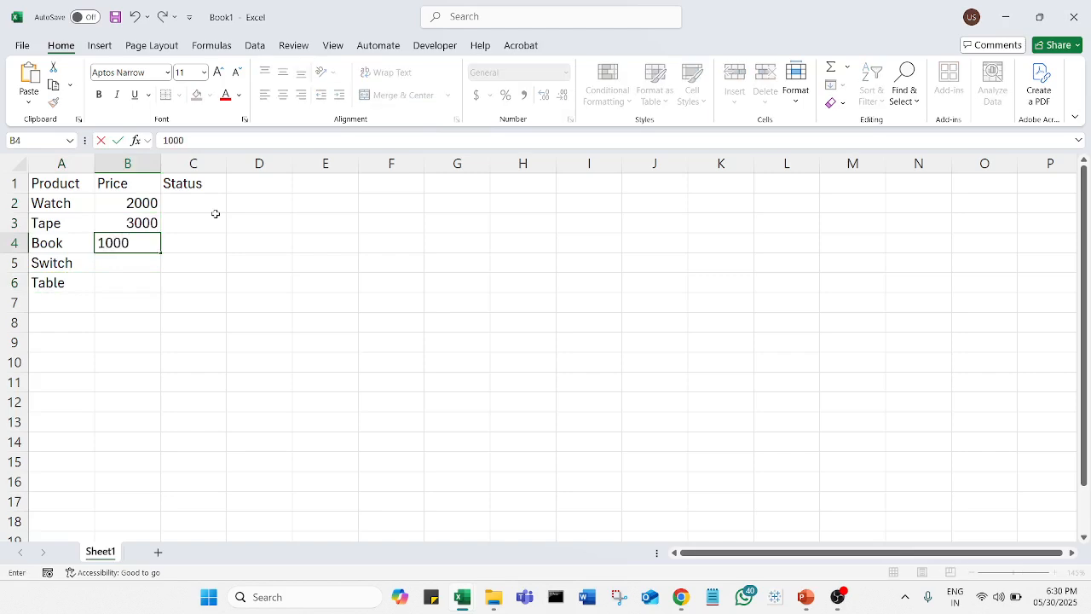
key(Return)
text(500)
key(Return)
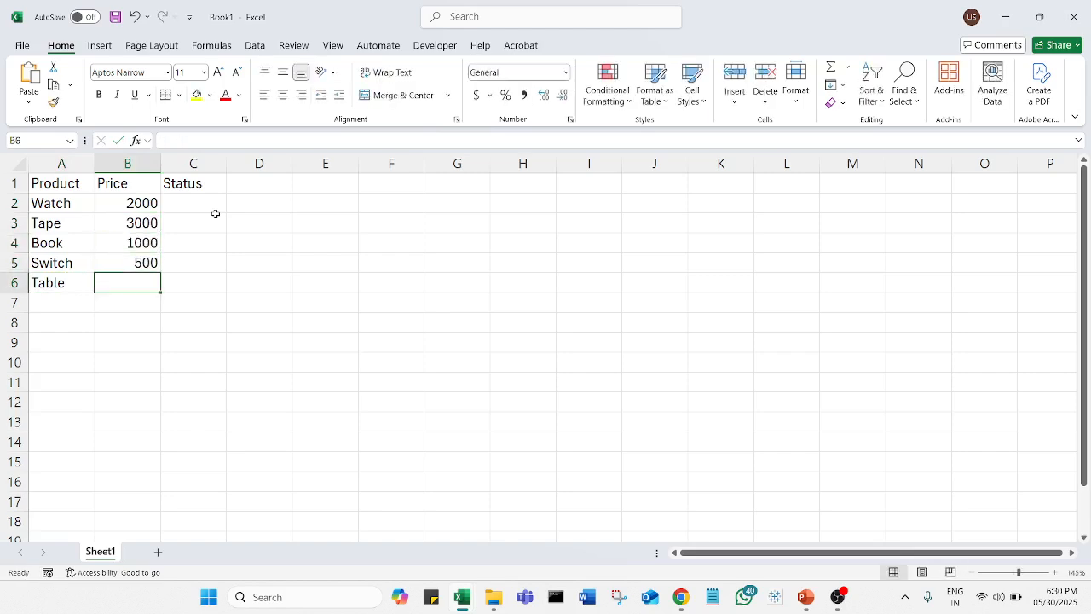
text(200)
key(Return)
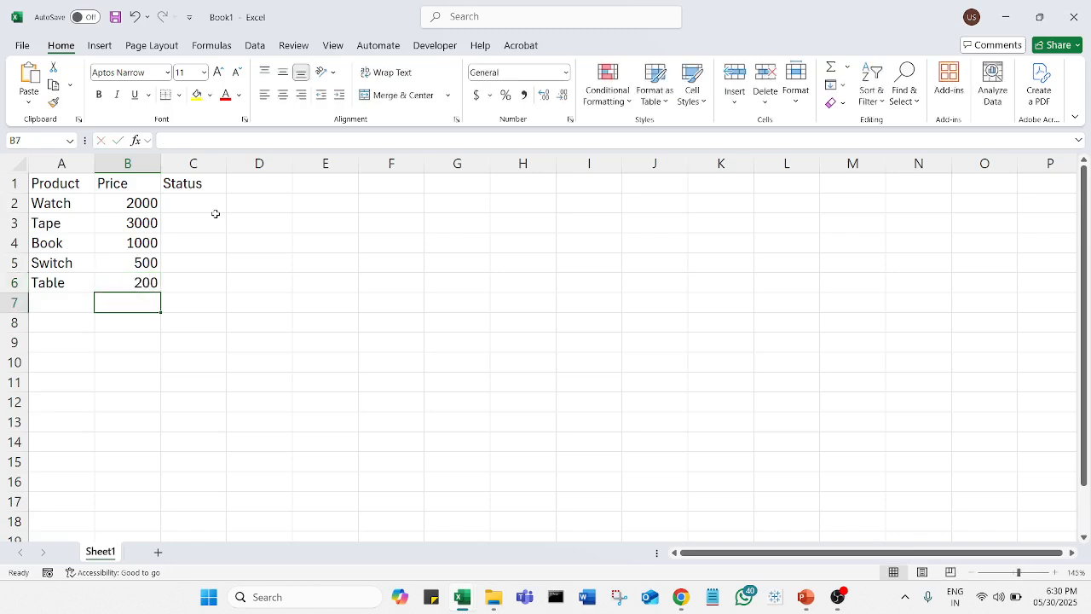
key(Up)
text(2000)
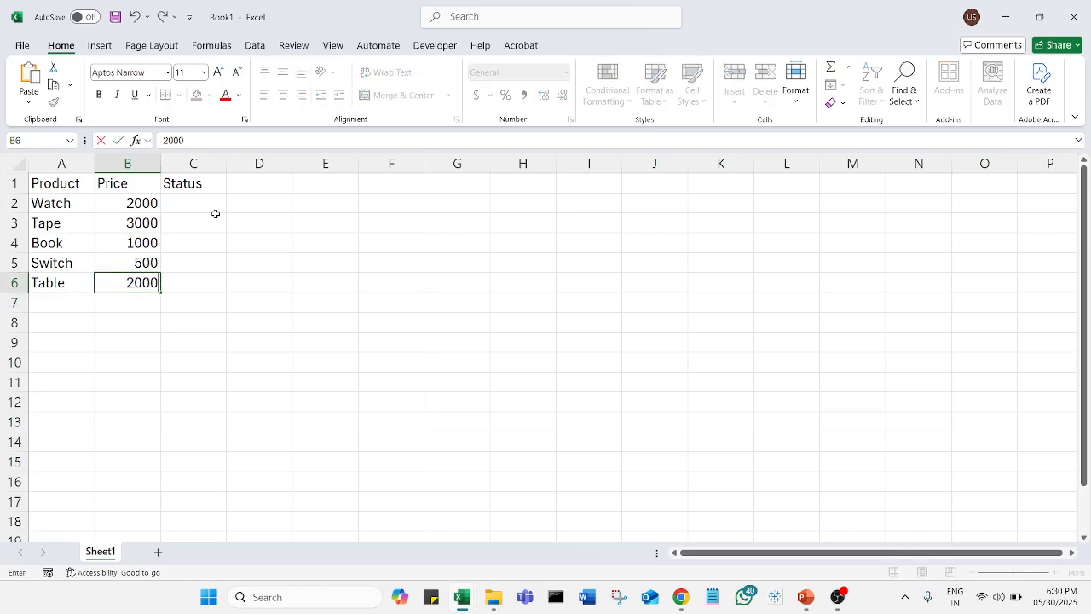
key(Return)
- Fill the Status column in cells C2 to C6 with A, NA, A, NA and NA
click(203, 201)
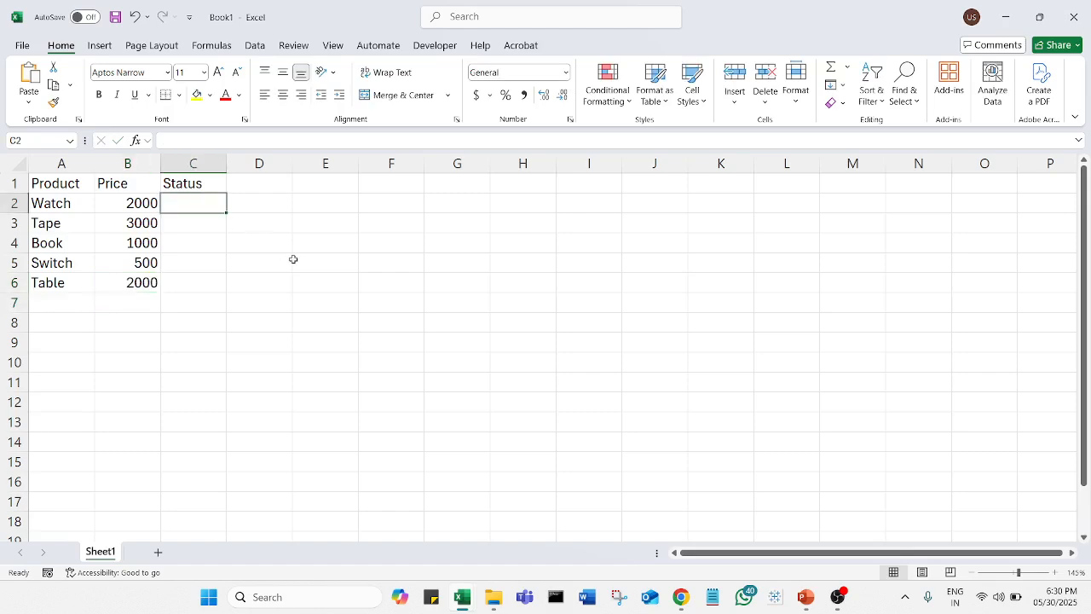
text(A)
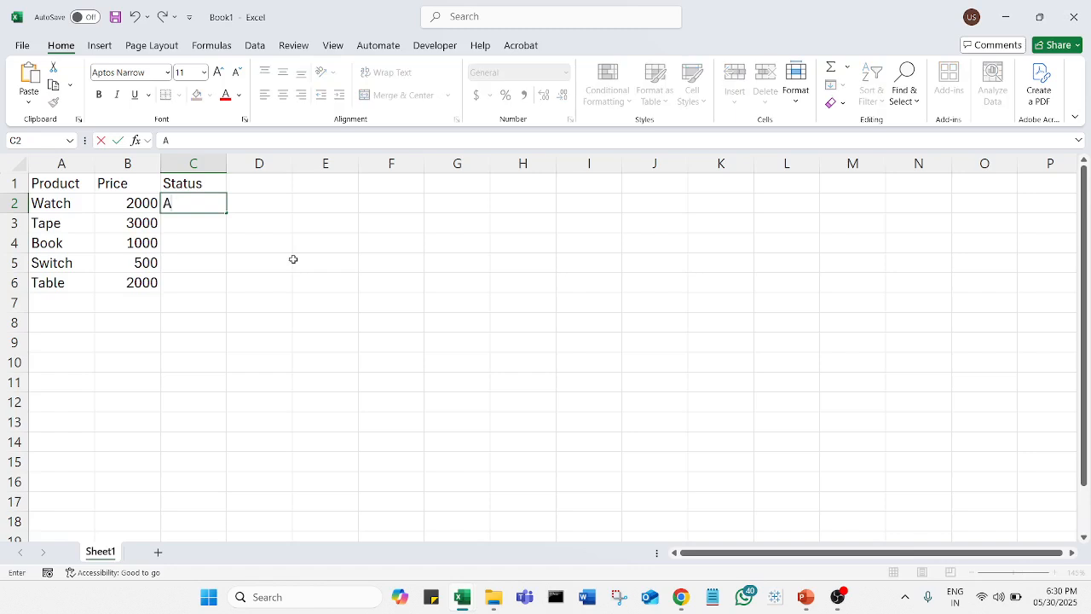
key(Return)
text(NA)
key(Return)
text(A)
key(Return)
text(NA)
key(Return)
text(NA)
key(Return)
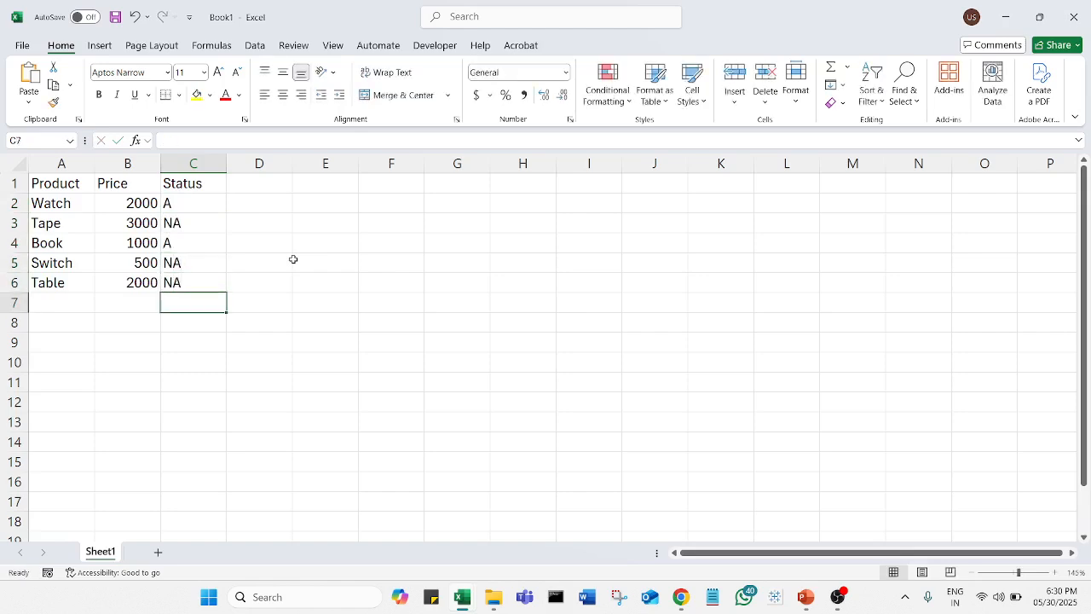
- Draw a downward arrow about 0.94" tall beside the product names, running from row 2 to row 6
click(277, 315)
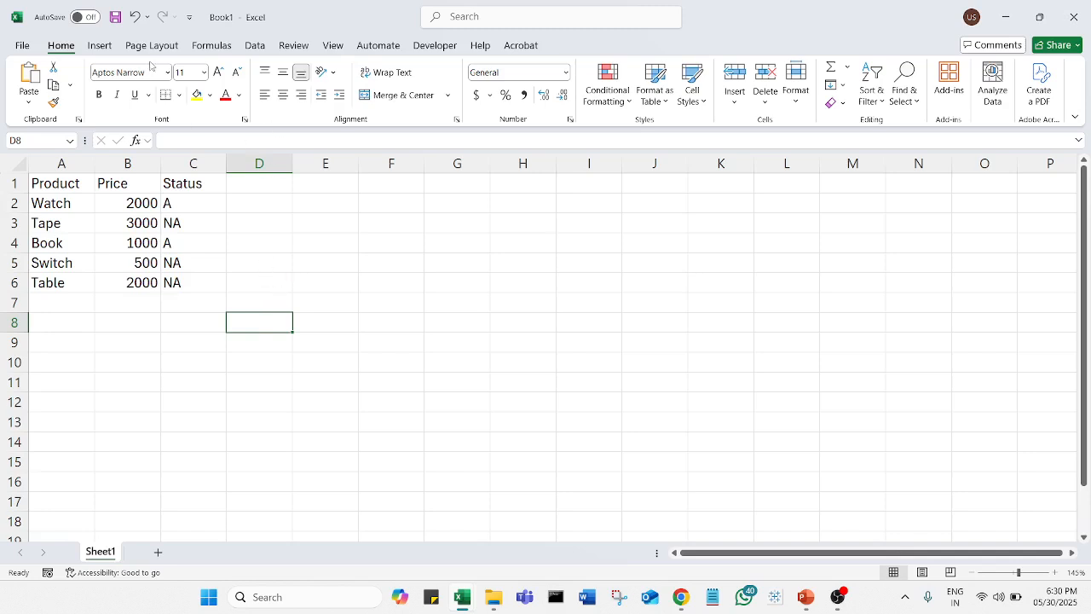
click(104, 48)
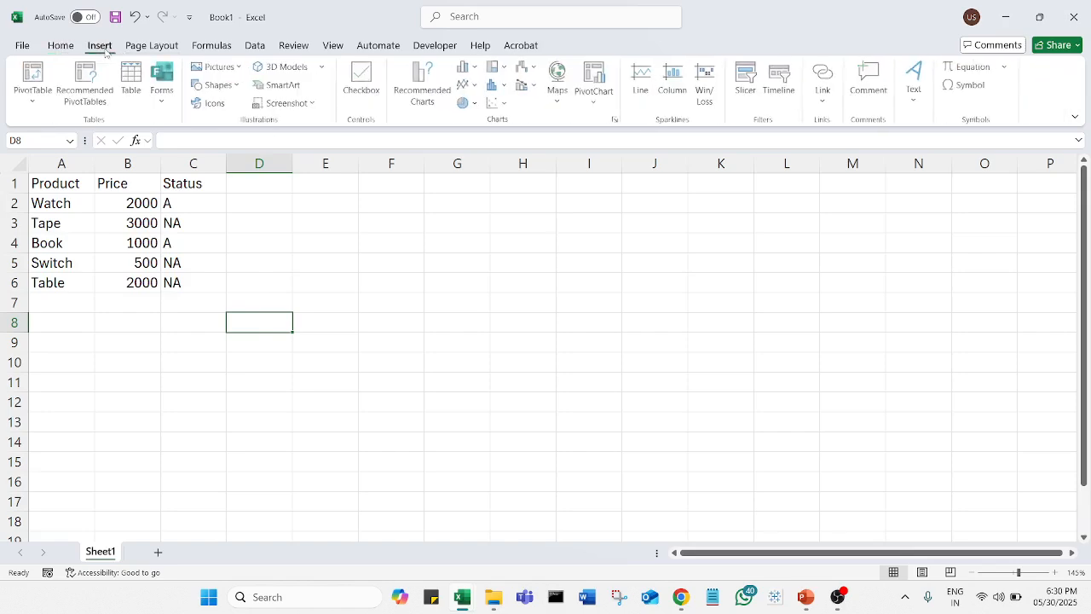
click(241, 86)
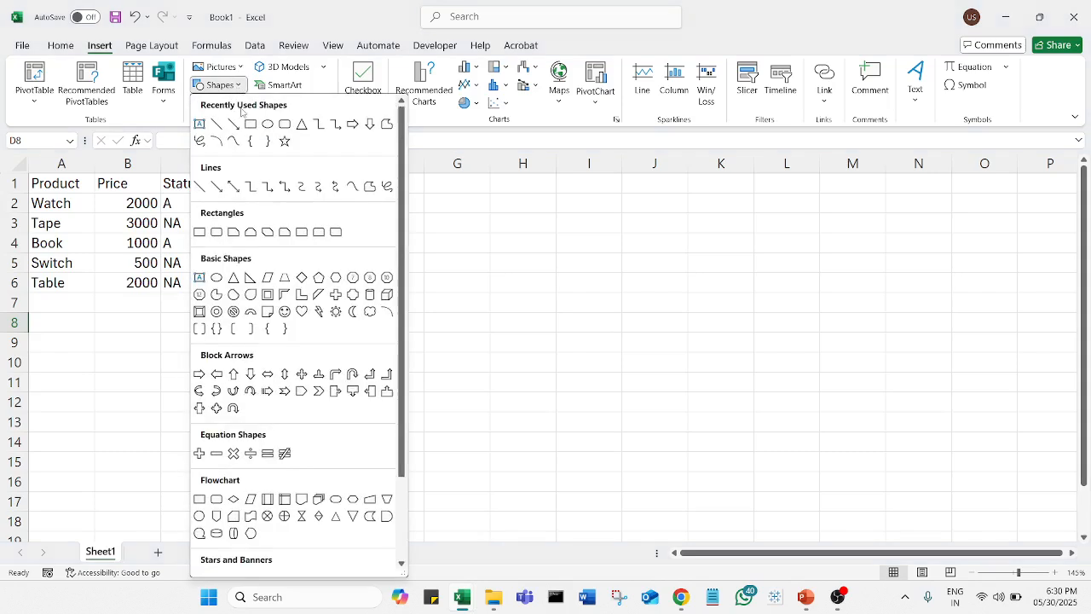
click(235, 126)
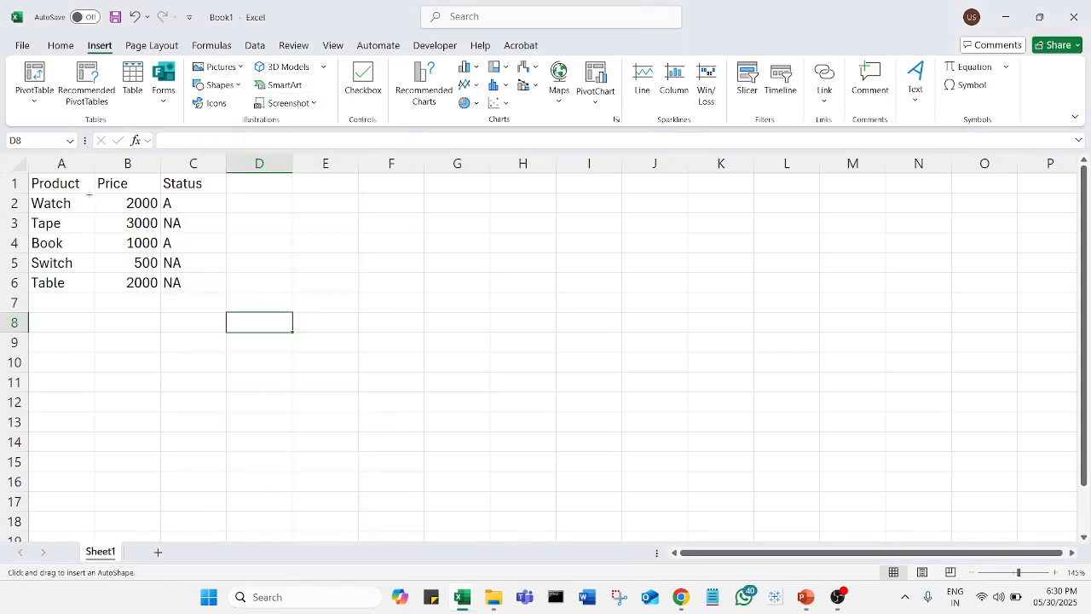
drag(89, 195, 86, 290)
drag(86, 290, 86, 288)
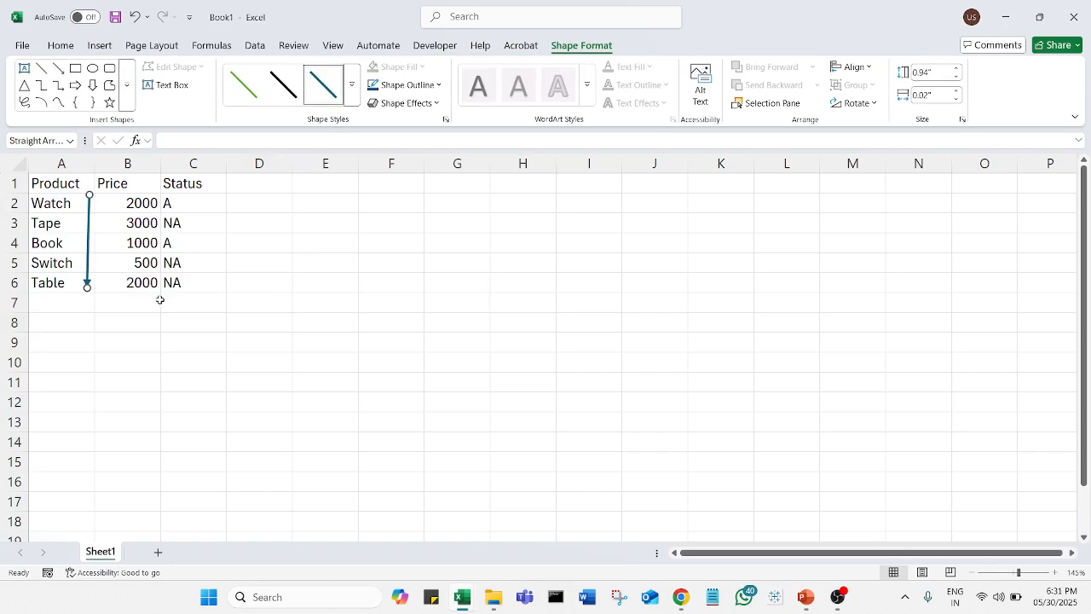
- Draw a horizontal arrow about 1.63" long from the first arrow's start across row 2 into column D
click(58, 68)
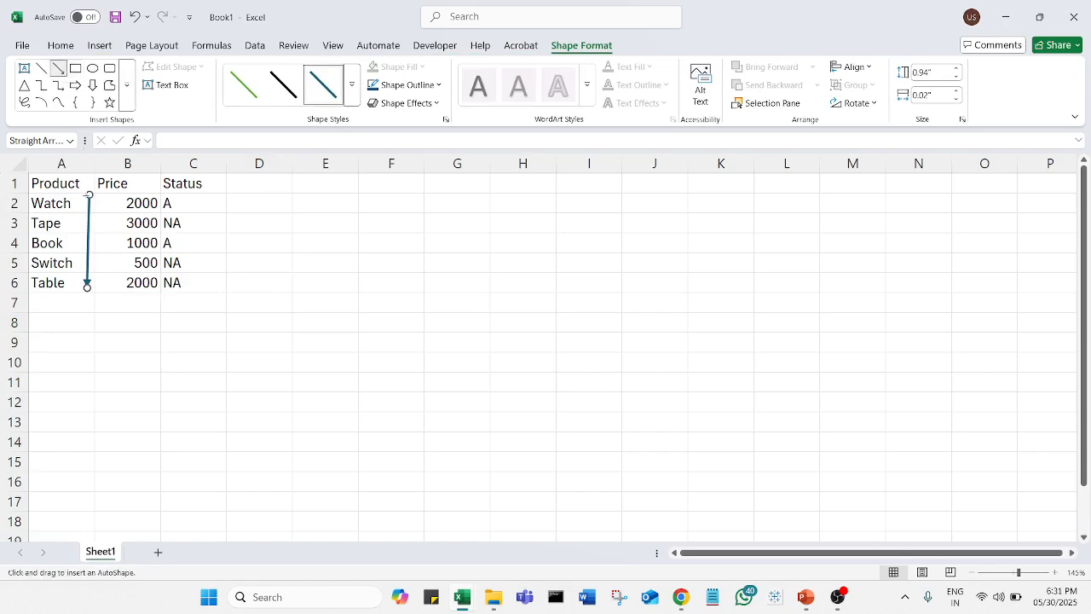
drag(89, 195, 250, 197)
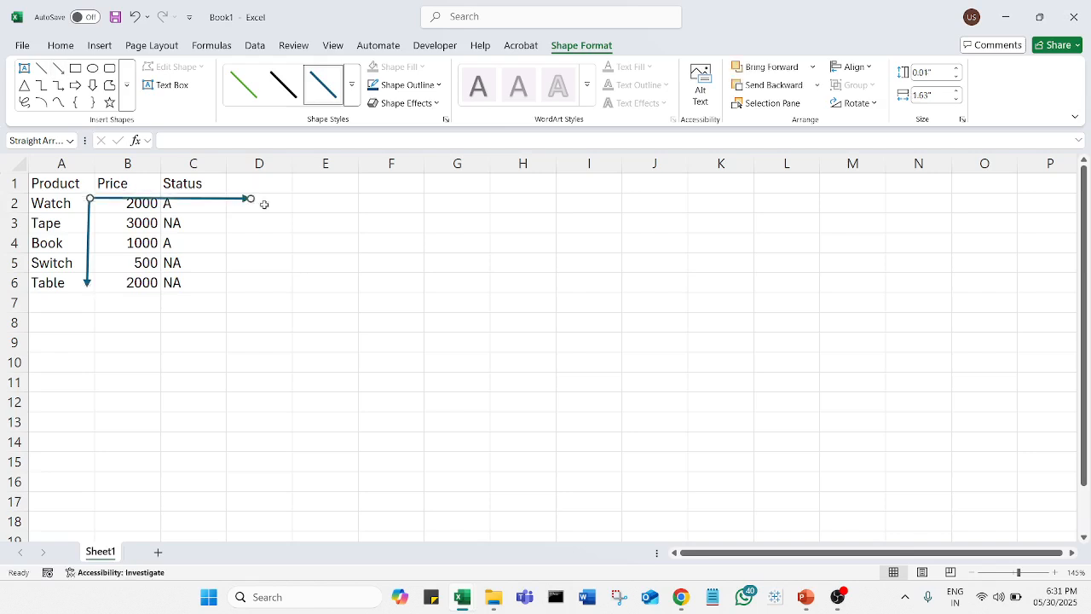
click(331, 244)
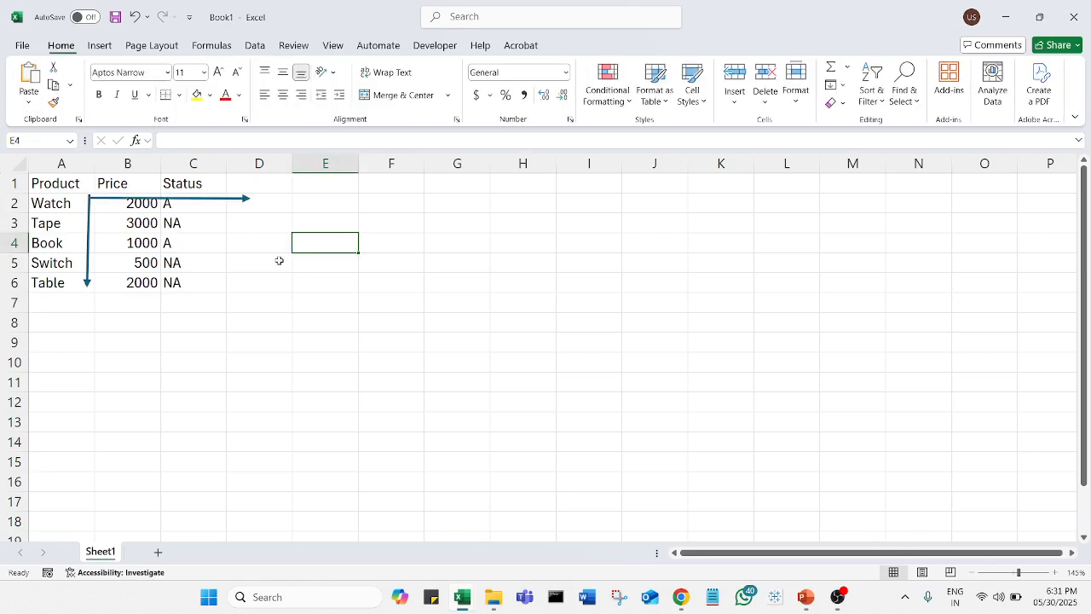
- Delete the horizontal arrow and the vertical arrow from the sheet
click(225, 198)
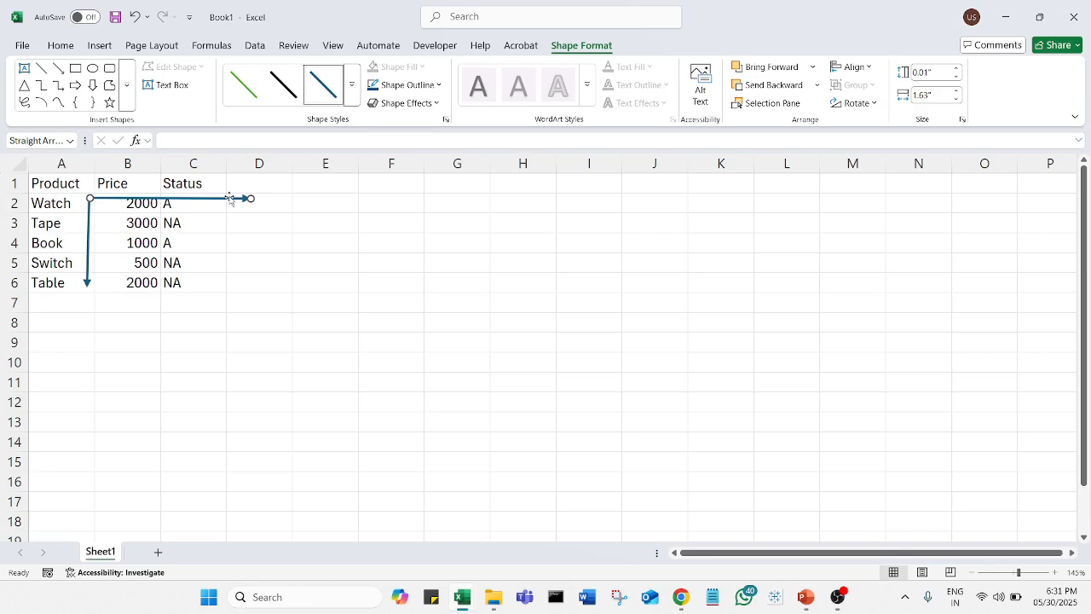
key(Delete)
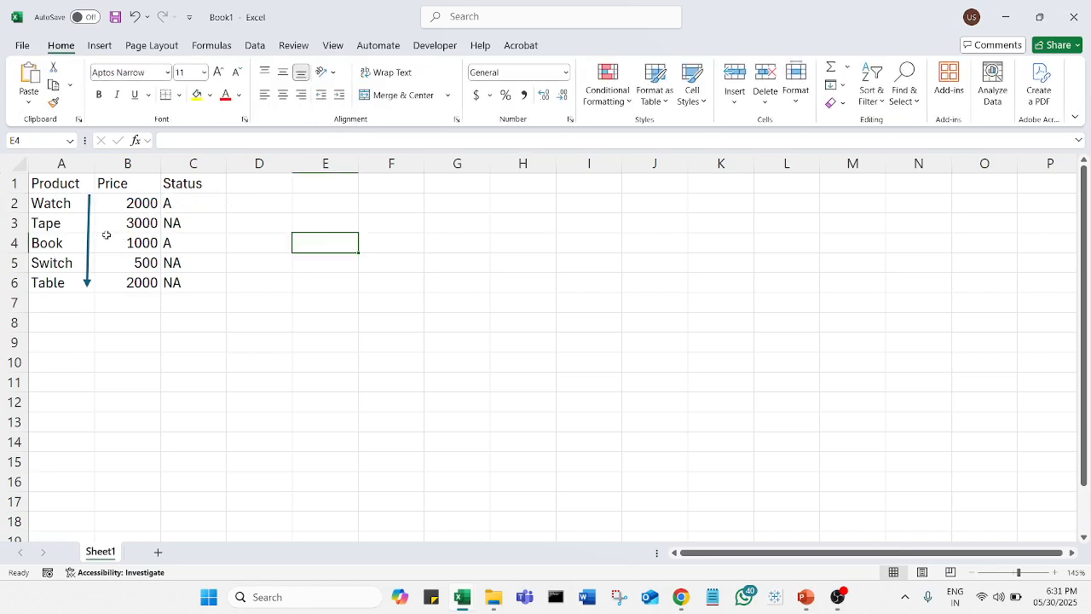
click(88, 216)
key(Delete)
- Enter the label "Product Name" in cell F2 and autofit column F to its width
click(404, 238)
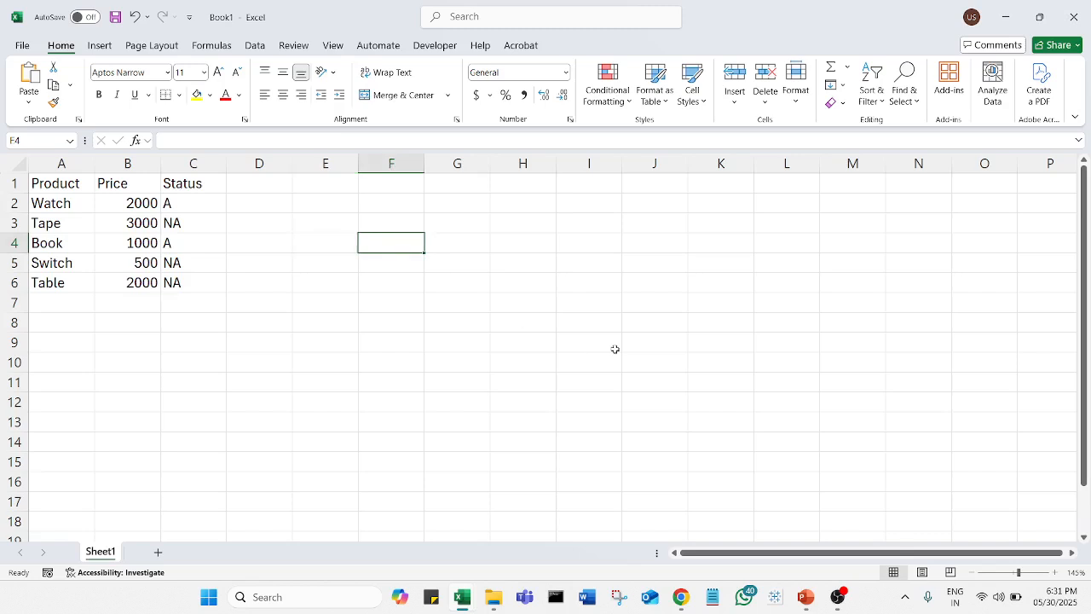
key(Up)
key(Up)
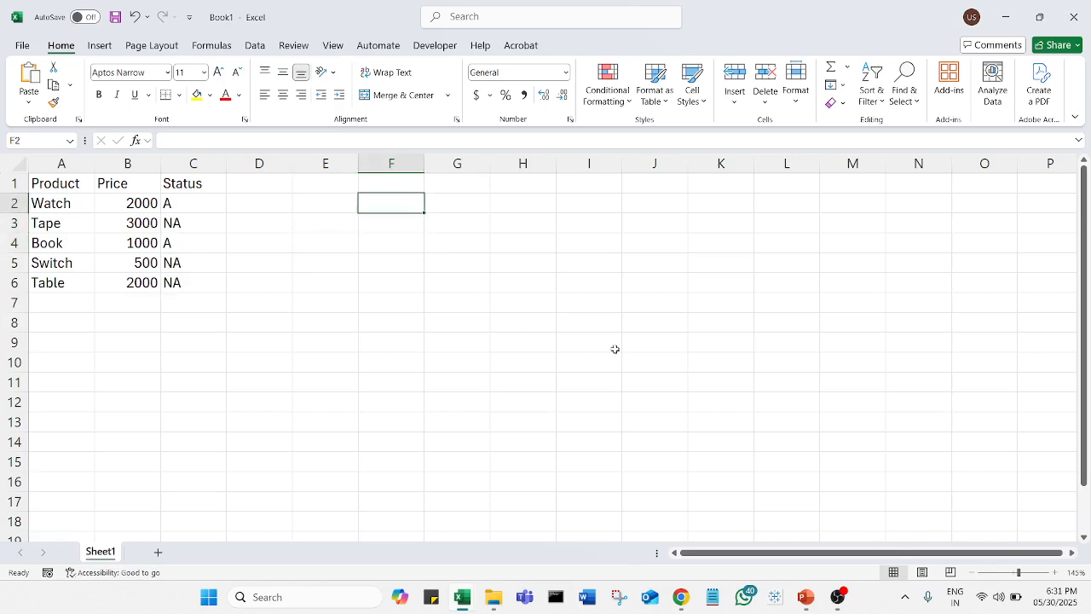
text(Prodcut)
key(BackSpace)
key(BackSpace)
key(BackSpace)
text(uct Name)
key(Tab)
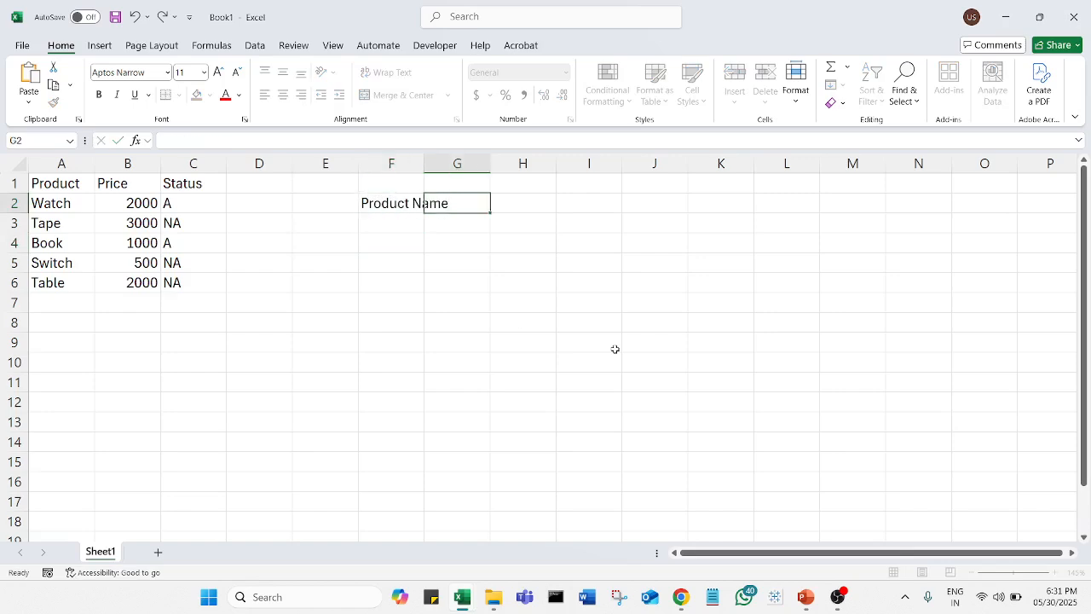
double_click(426, 164)
- Enter the label "Price" in cell F3 below the Product Name label
click(432, 226)
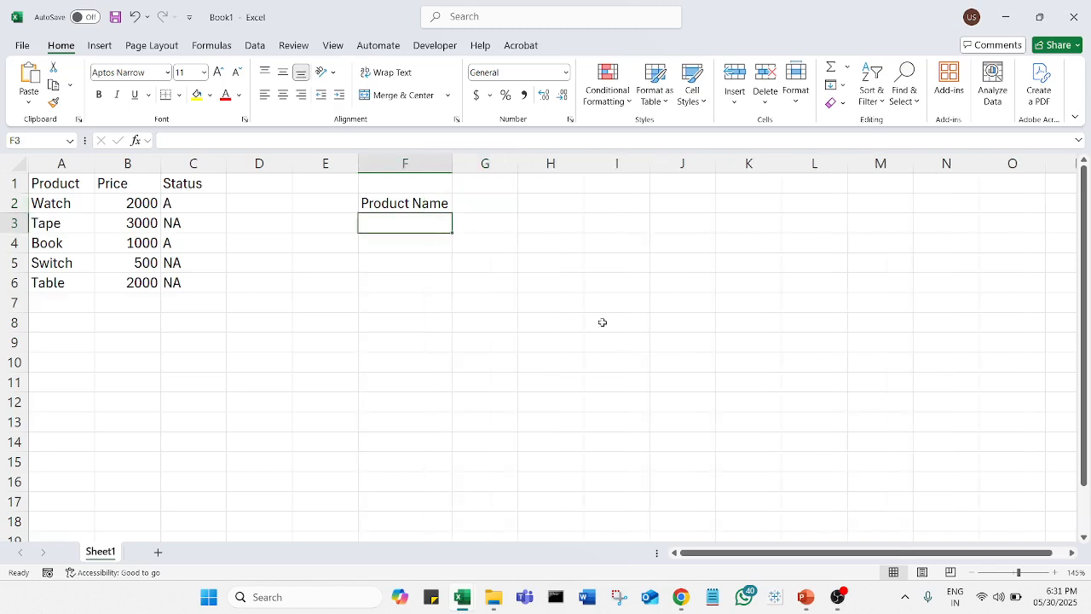
text(Price)
key(Tab)
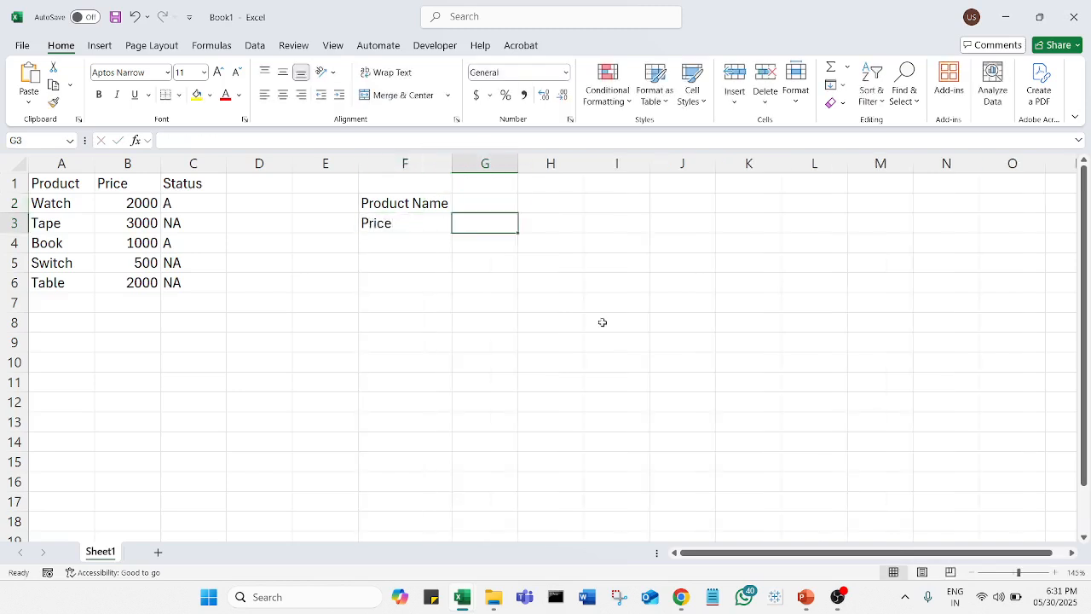
click(498, 204)
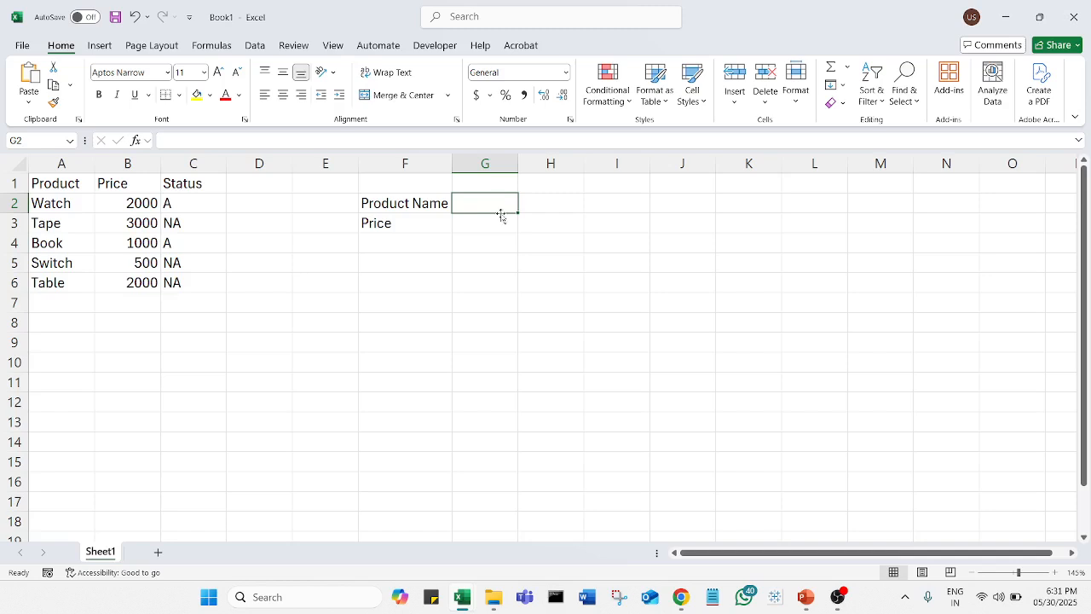
click(496, 225)
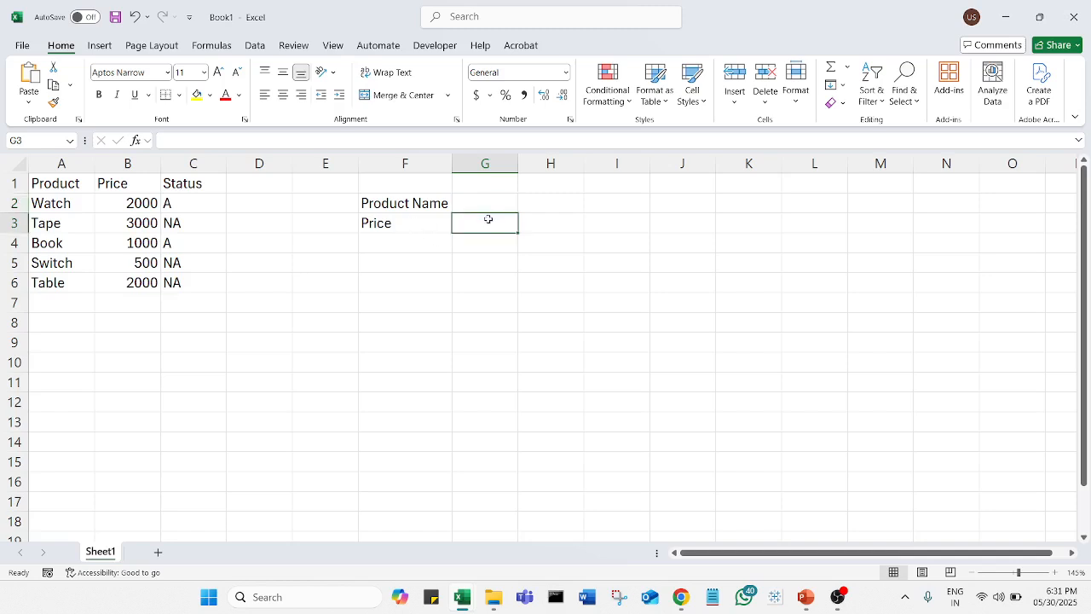
click(500, 206)
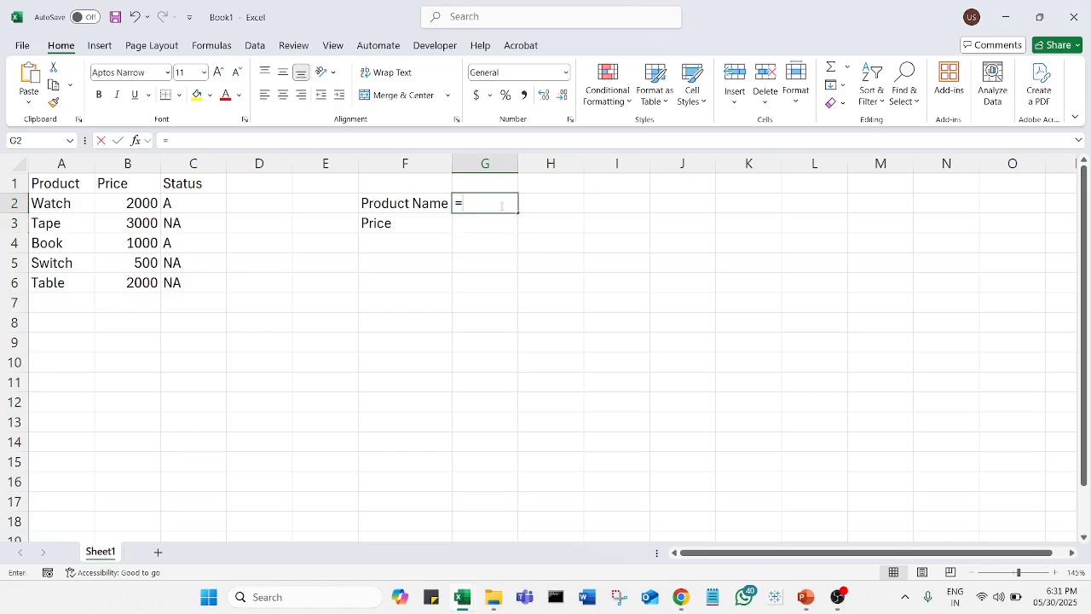
text(=vloo)
key(Tab)
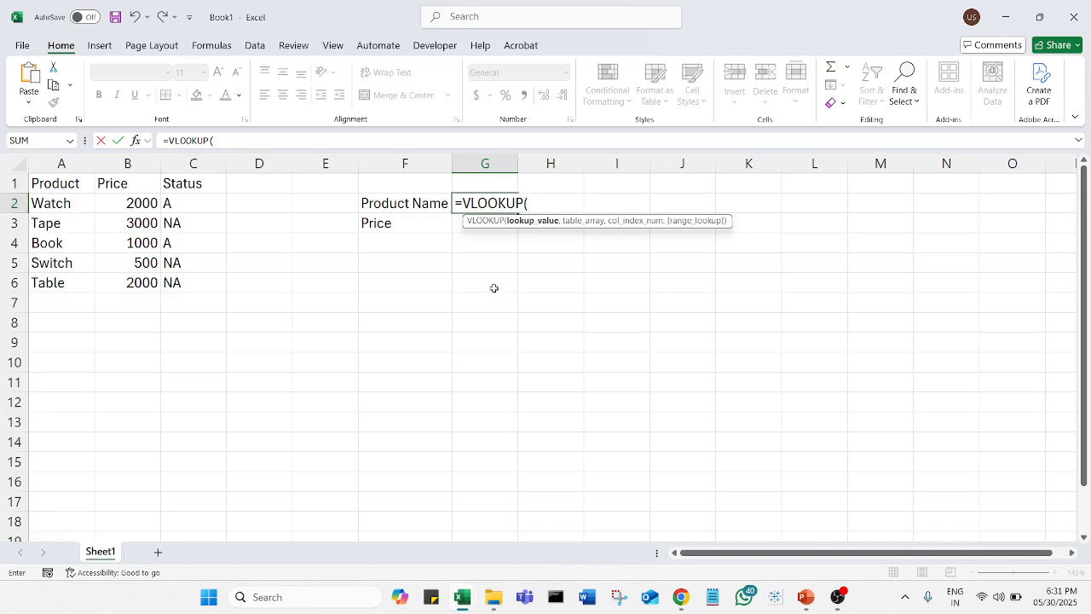
key(Escape)
- Enter =VLOOKUP(G2,A1:C6,2,FALSE) in cell G3 to return the product's price with an exact match
click(473, 229)
text(=vl)
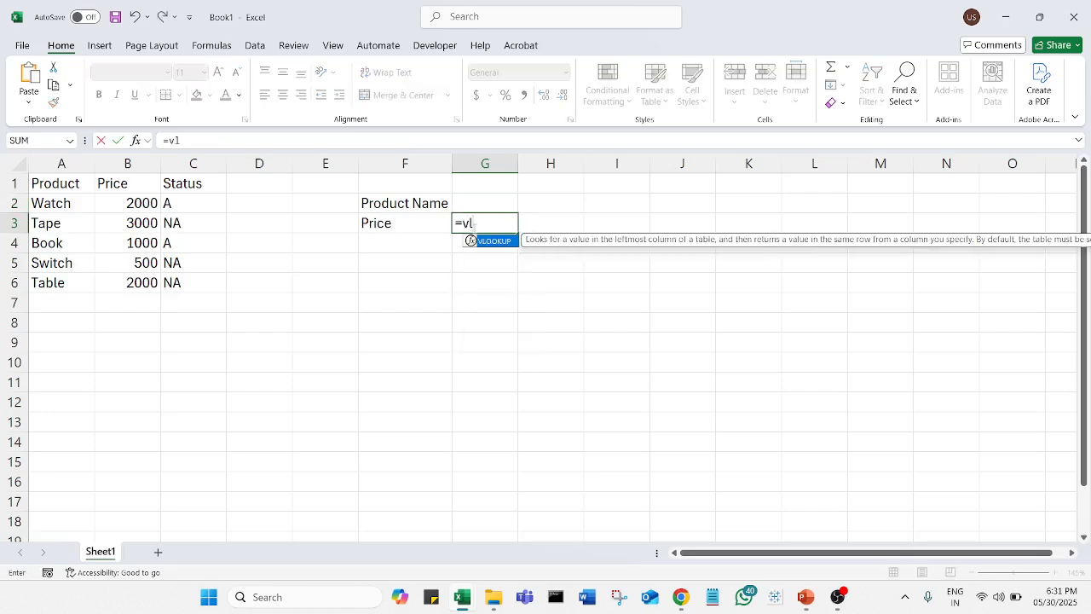
key(Tab)
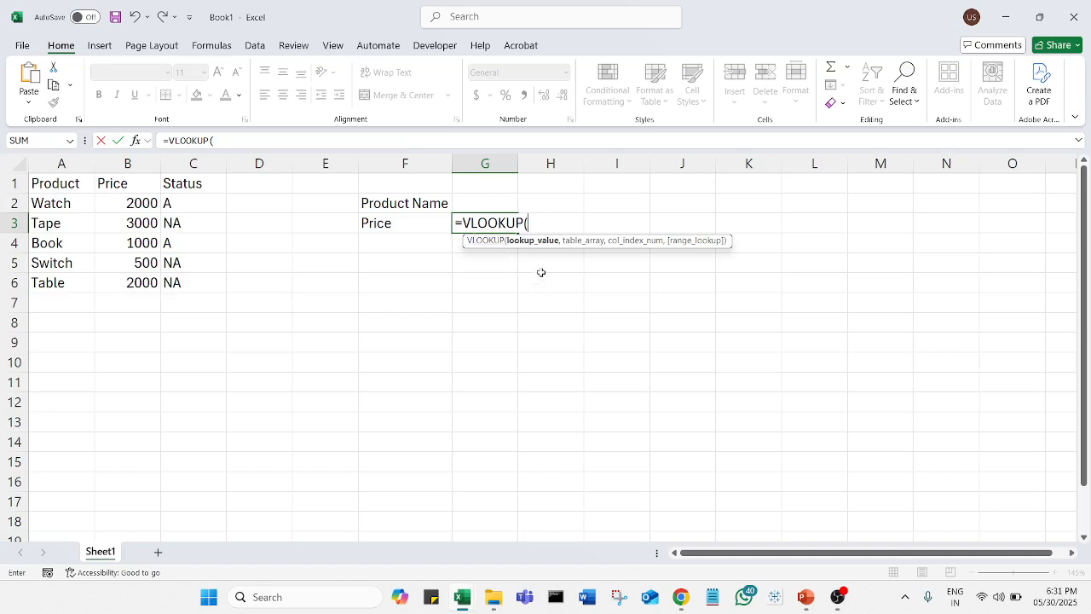
click(482, 203)
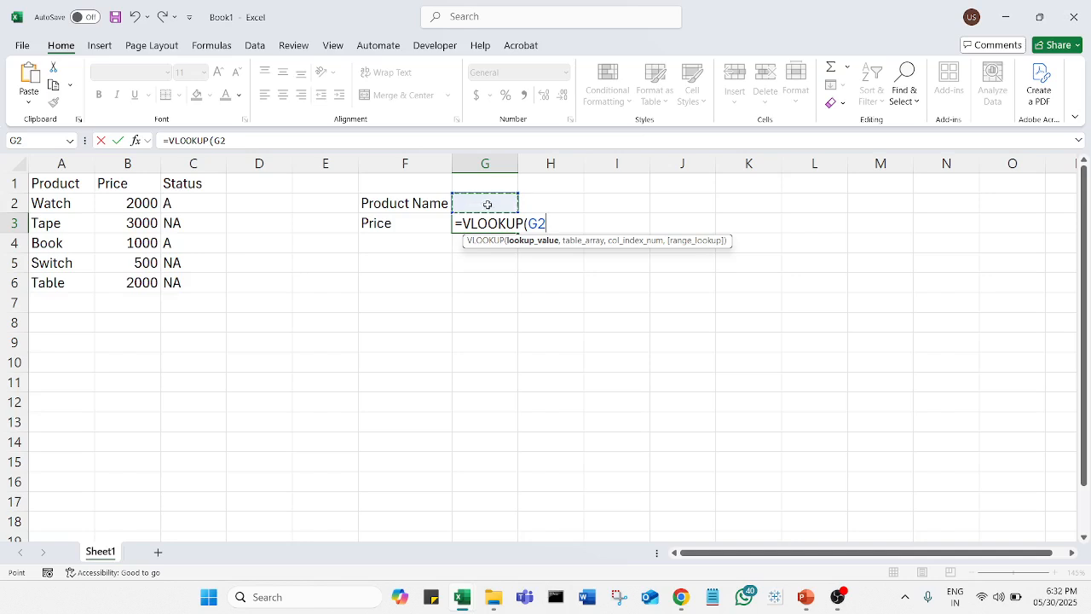
text(,)
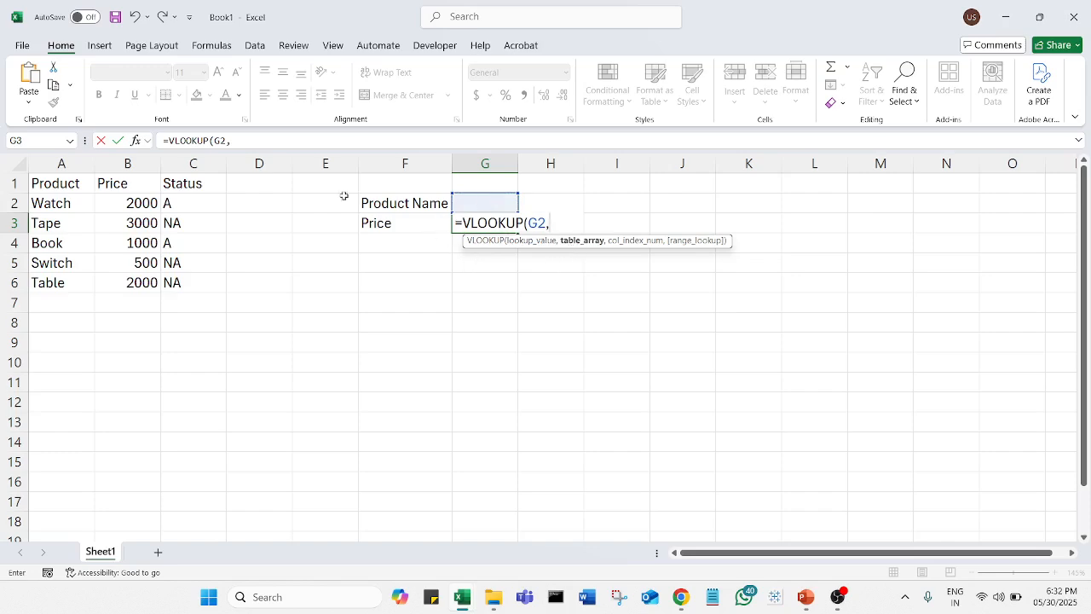
drag(77, 186, 193, 286)
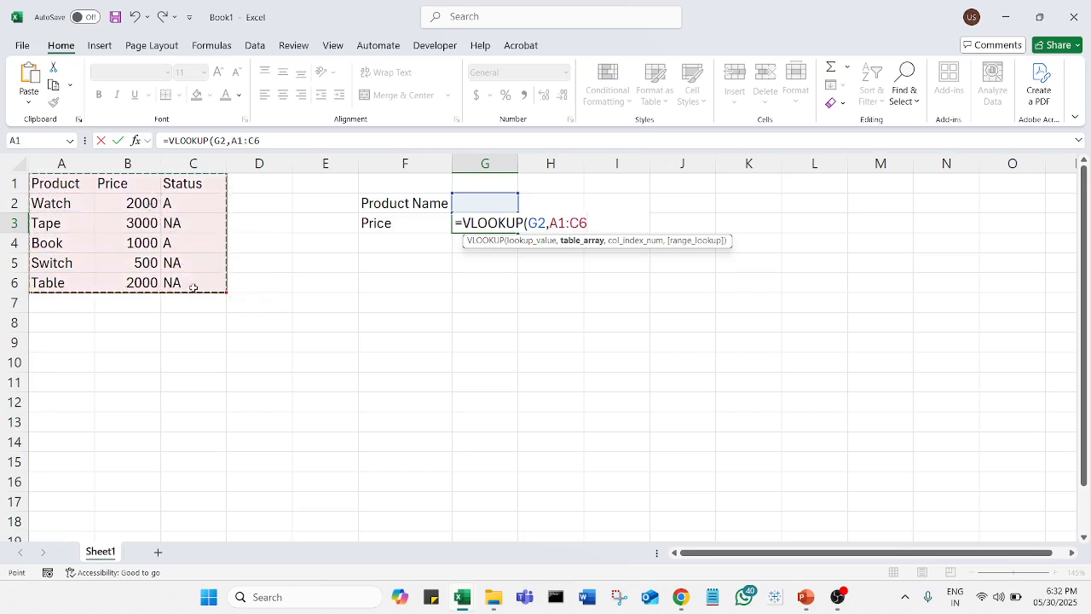
text(,)
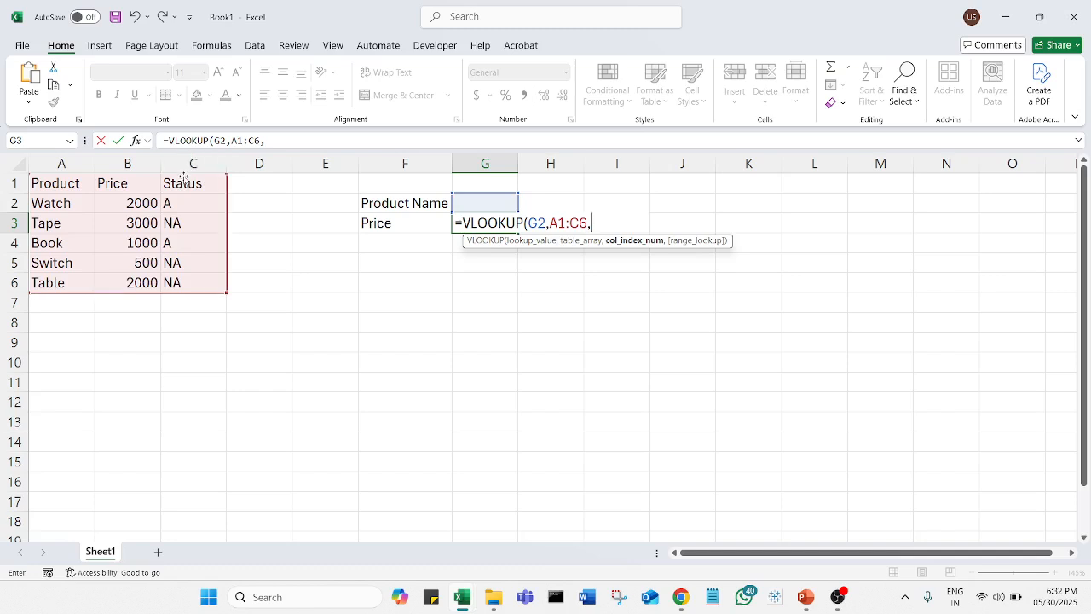
text(2)
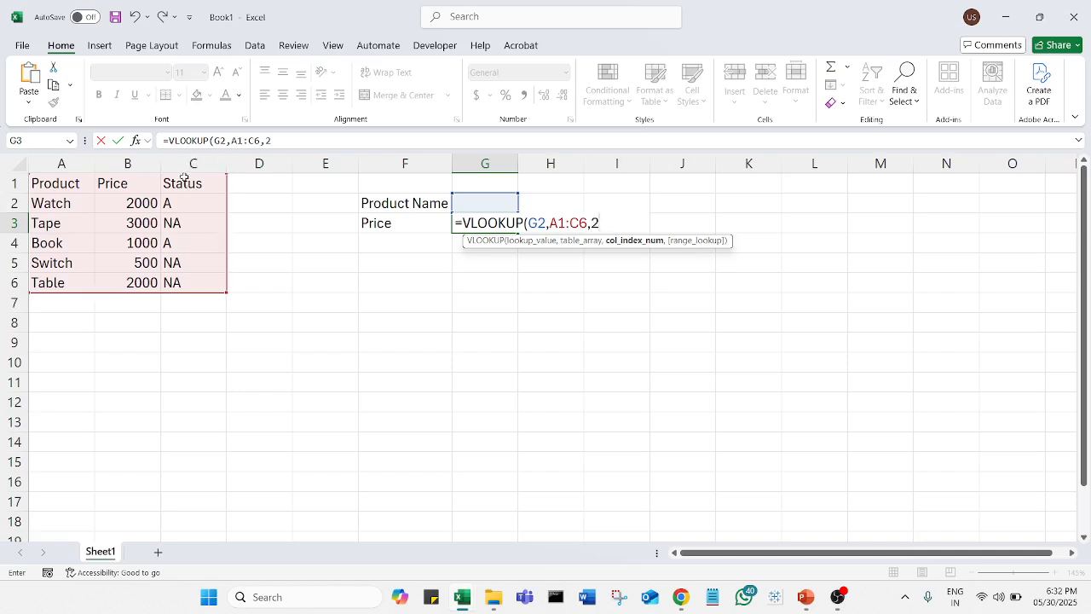
text(,)
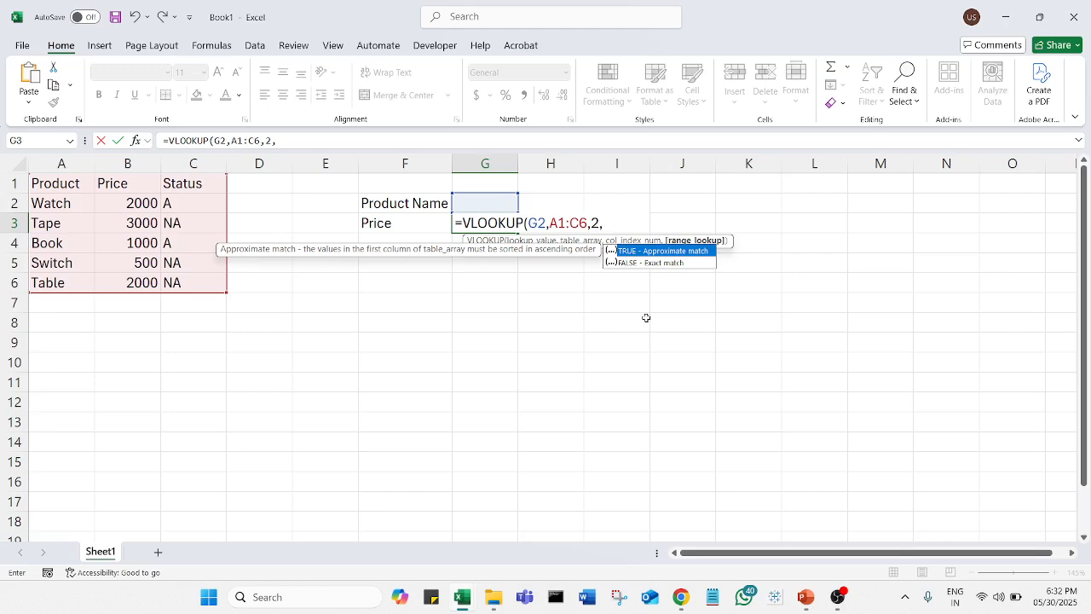
click(653, 265)
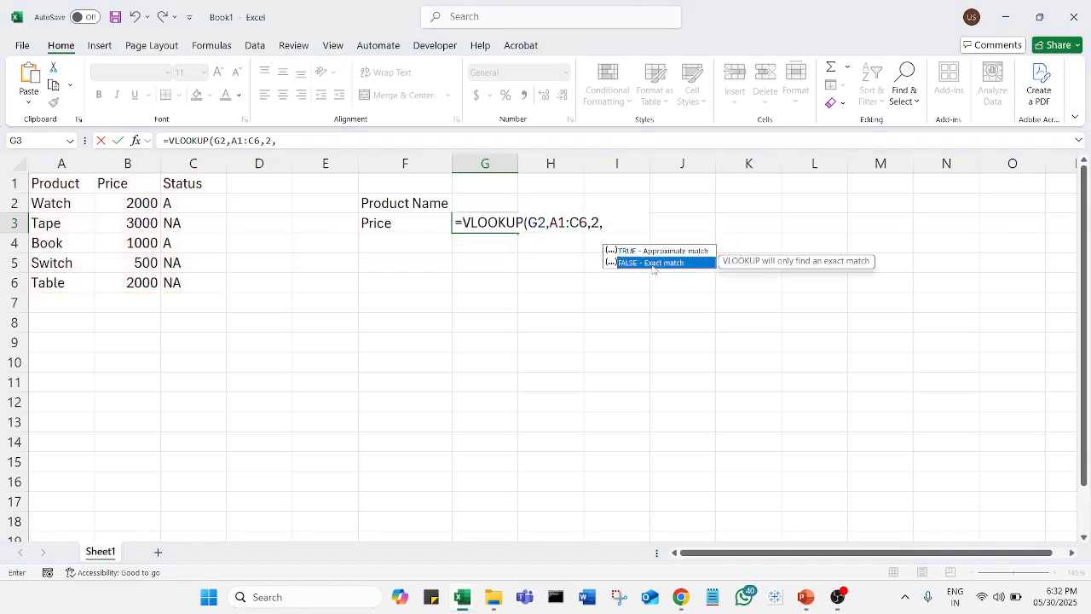
double_click(653, 264)
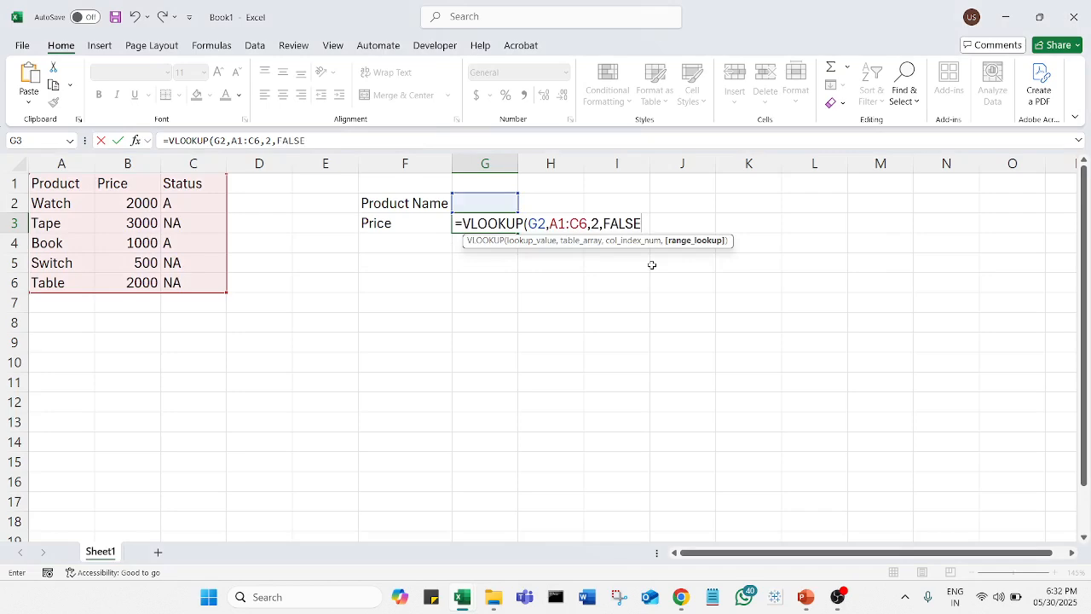
text())
key(Return)
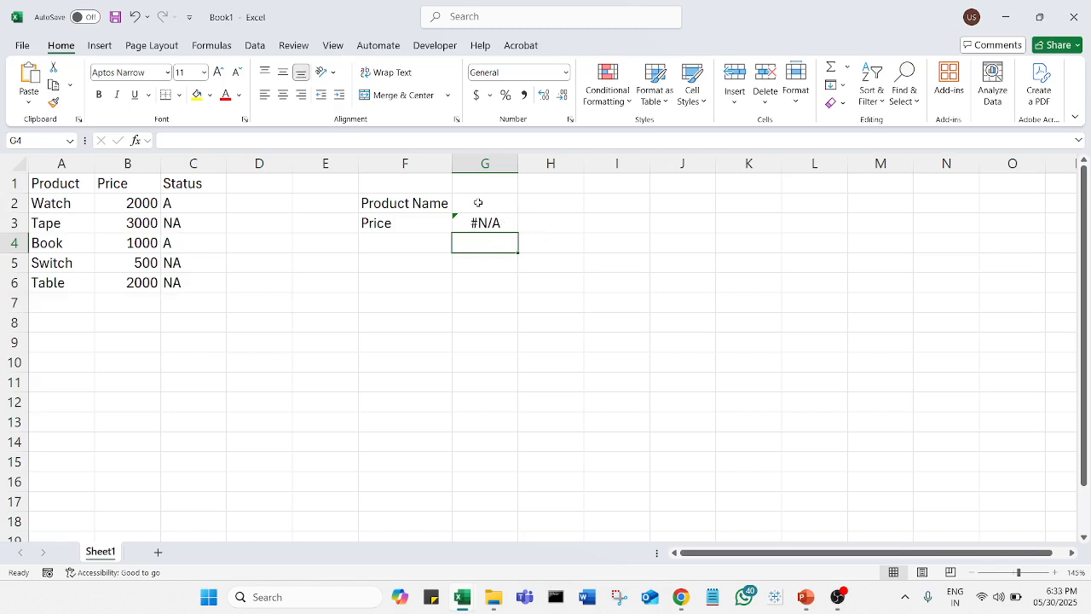
- Enter Tape as the product name in cell G2 to test the price lookup
click(485, 207)
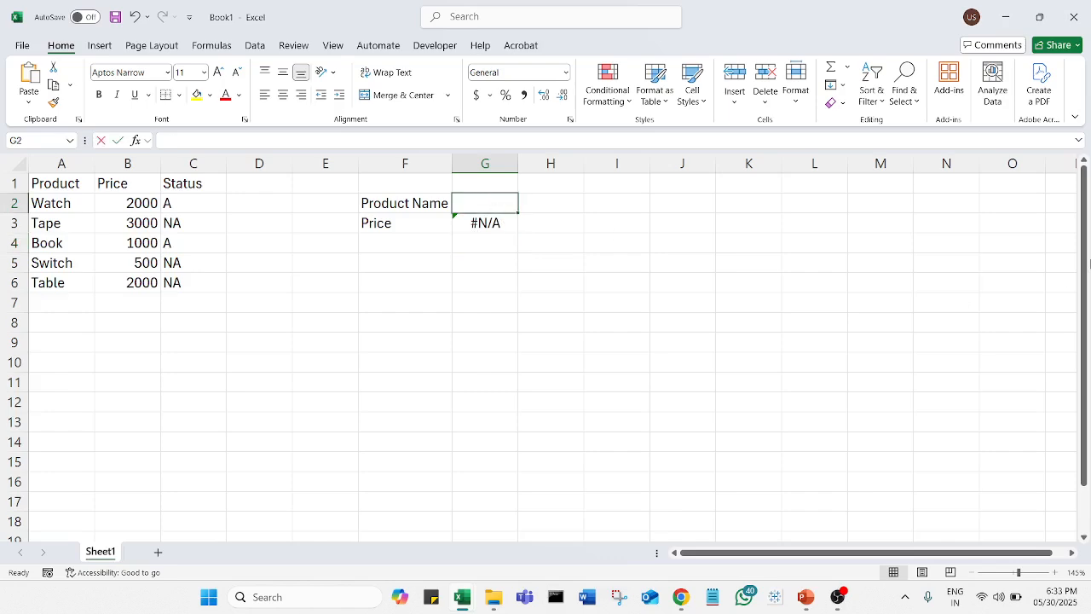
text(Tape)
key(Return)
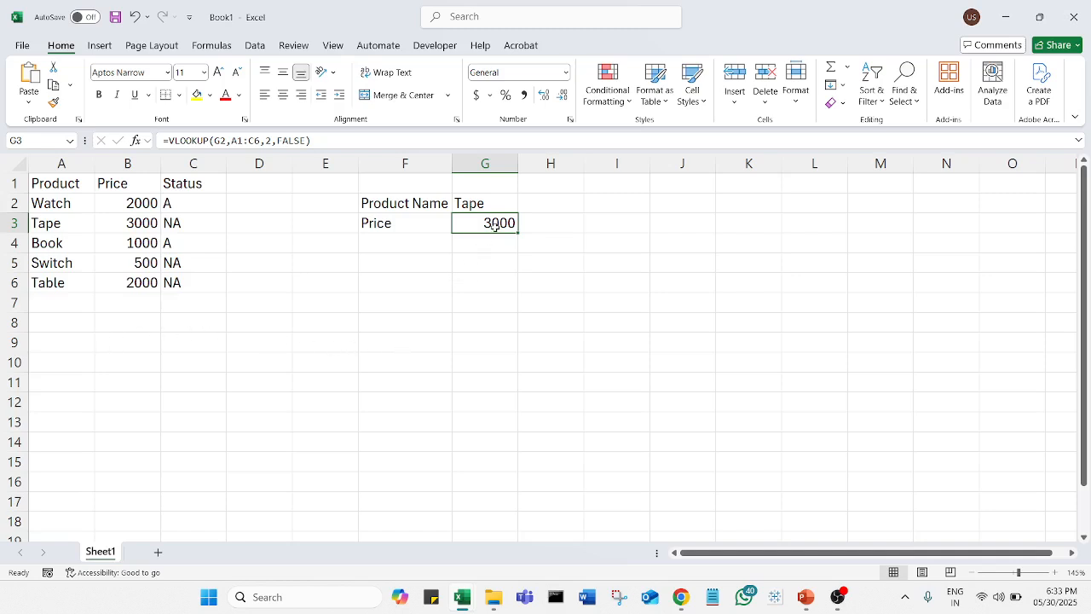
- Replace the product name in cell G2 with Book to look up its price
click(510, 201)
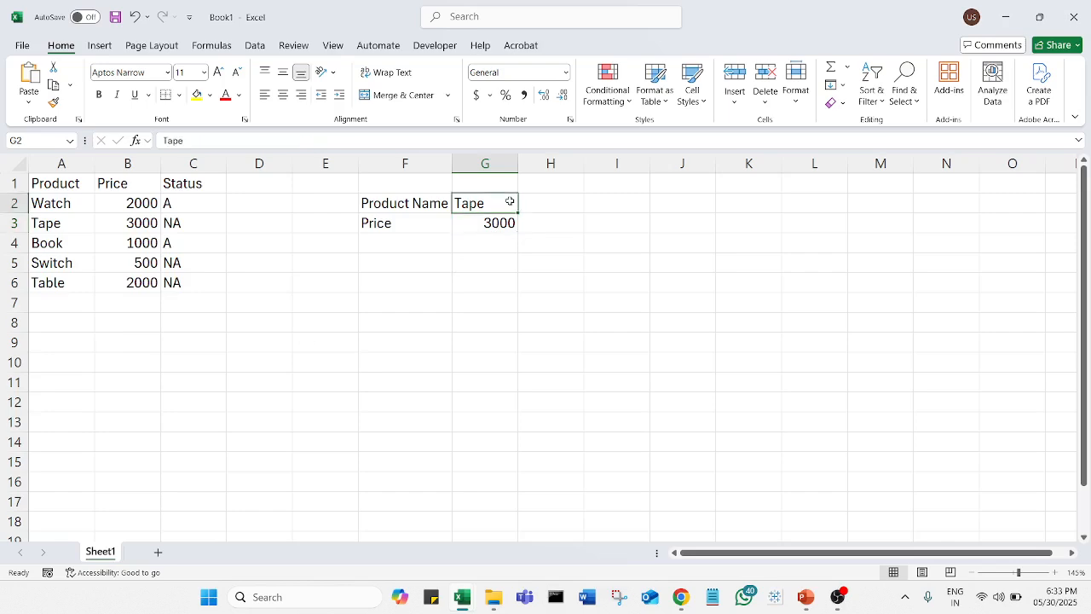
text(Book)
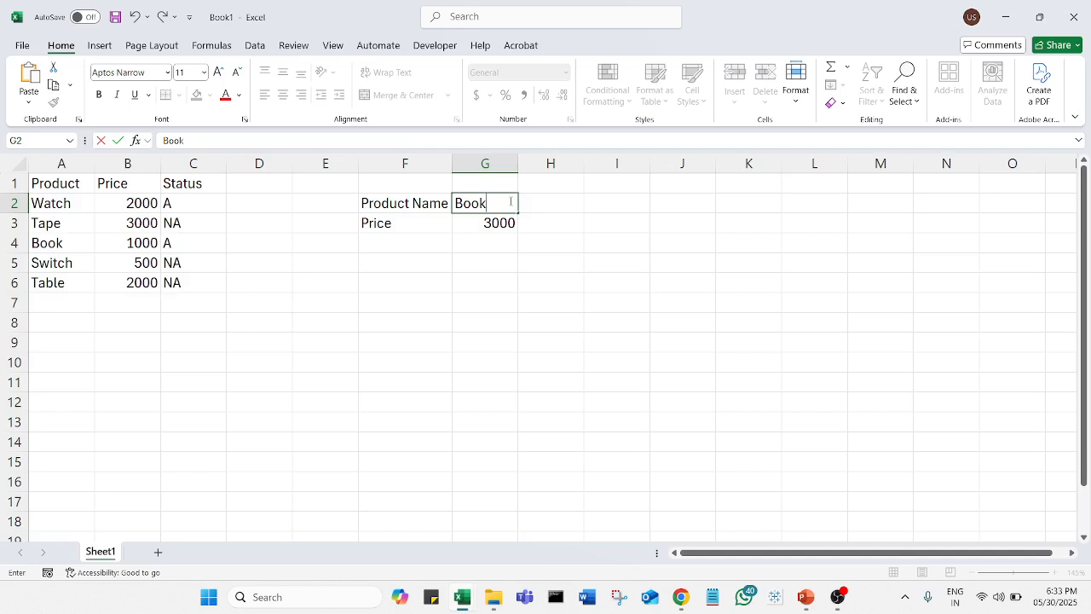
key(Return)
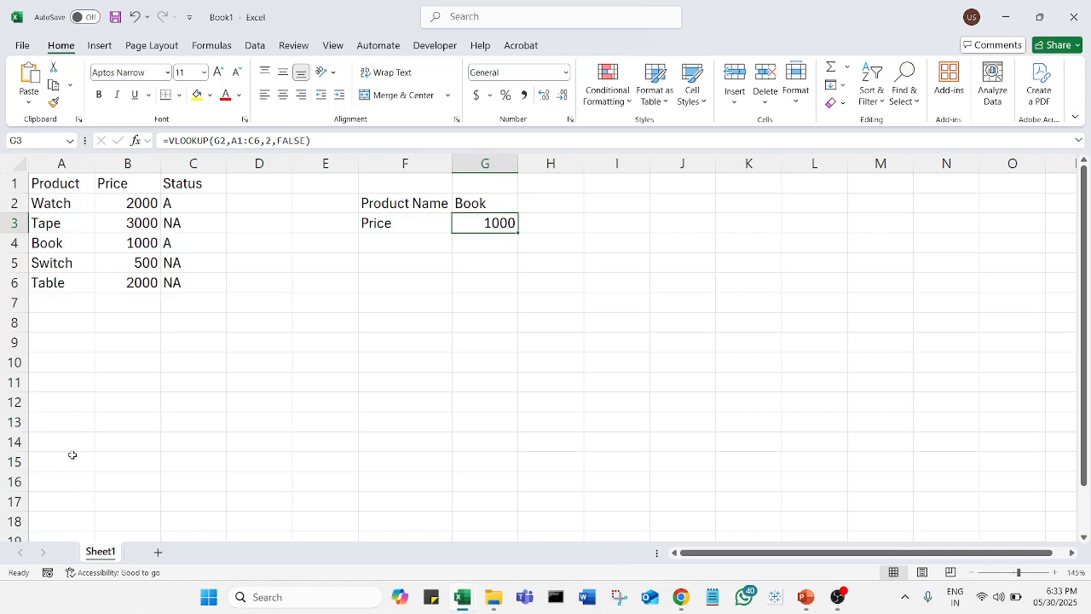
- Replace the product name in cell G2 with Table, another entry of the Product column
click(490, 203)
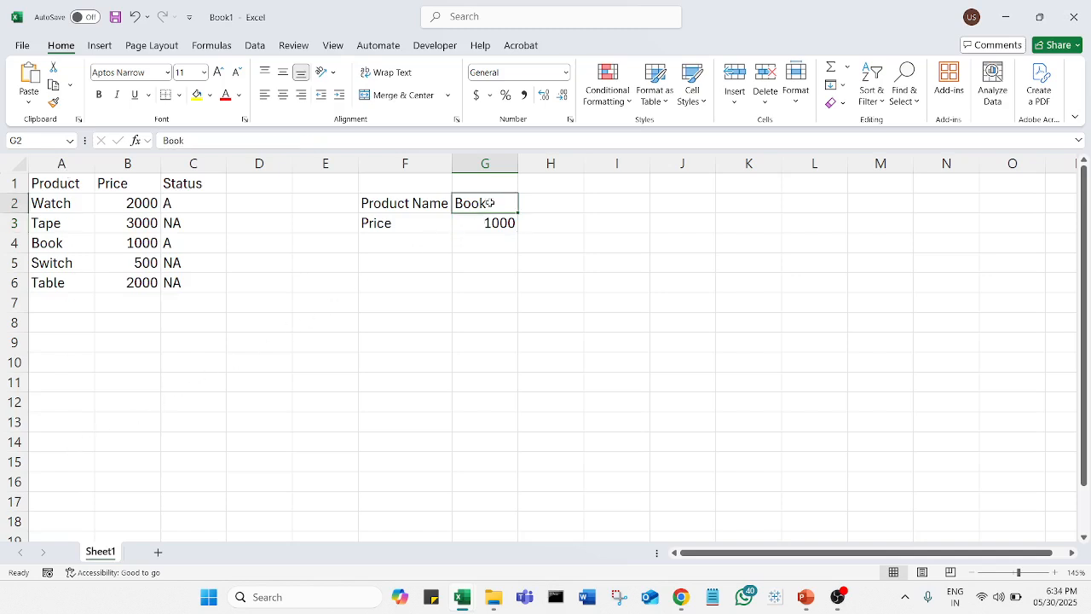
click(61, 203)
click(68, 226)
click(69, 246)
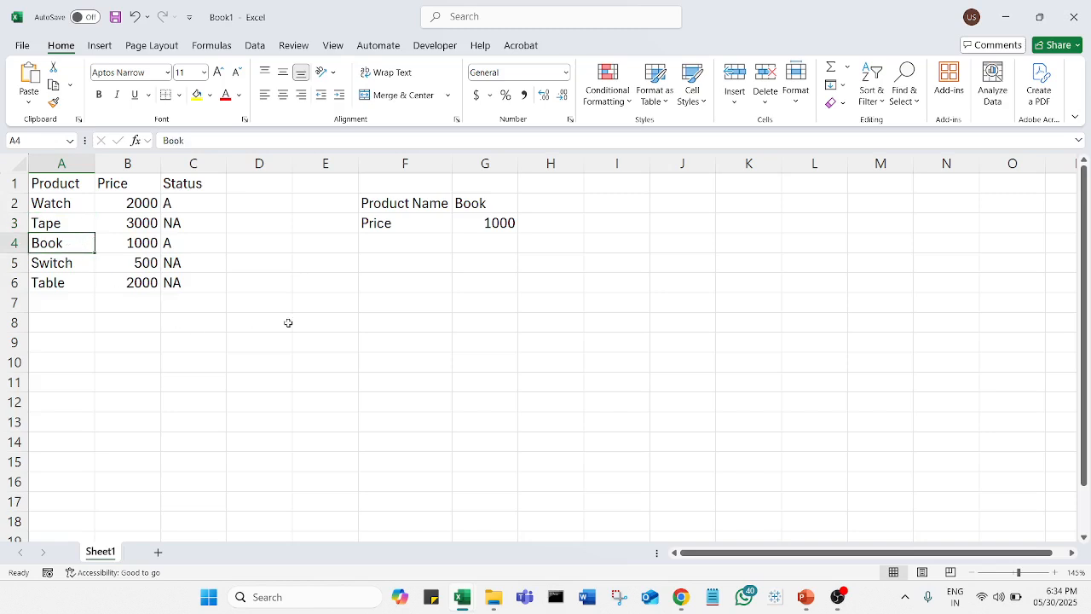
click(492, 206)
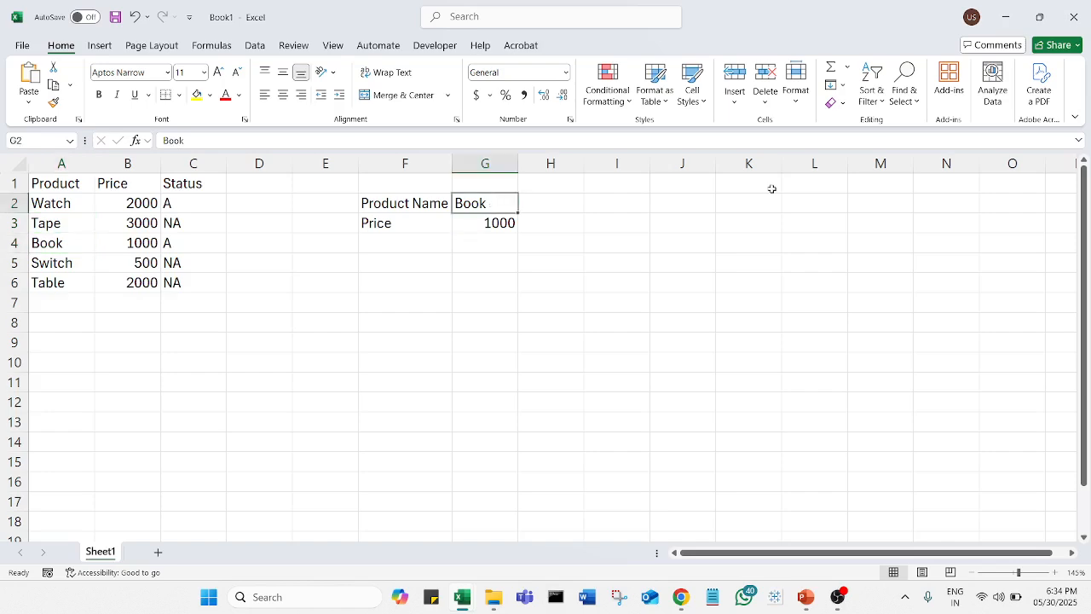
text(Table)
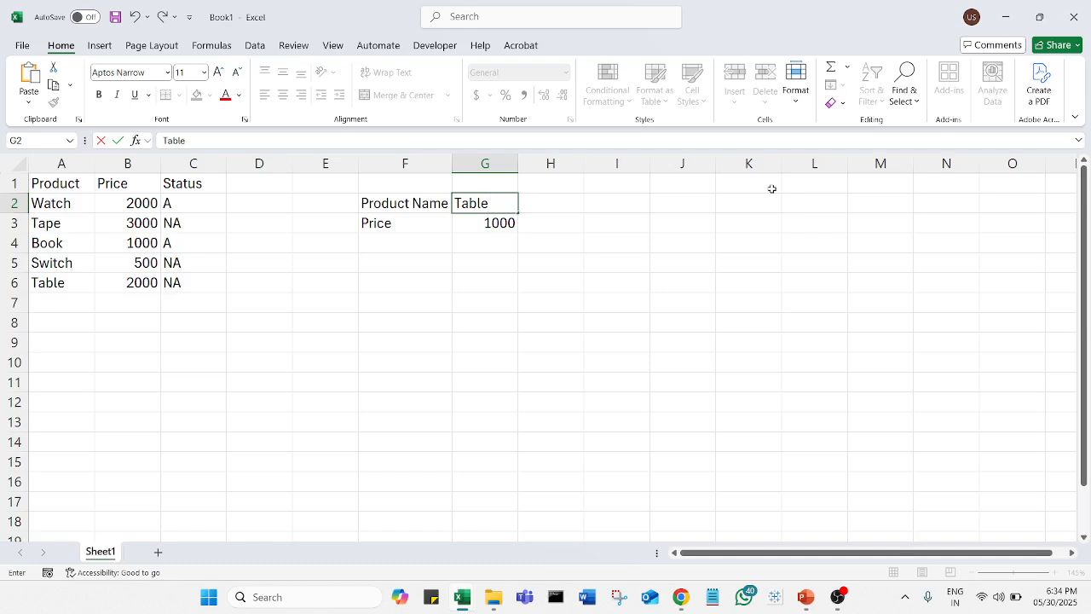
key(Return)
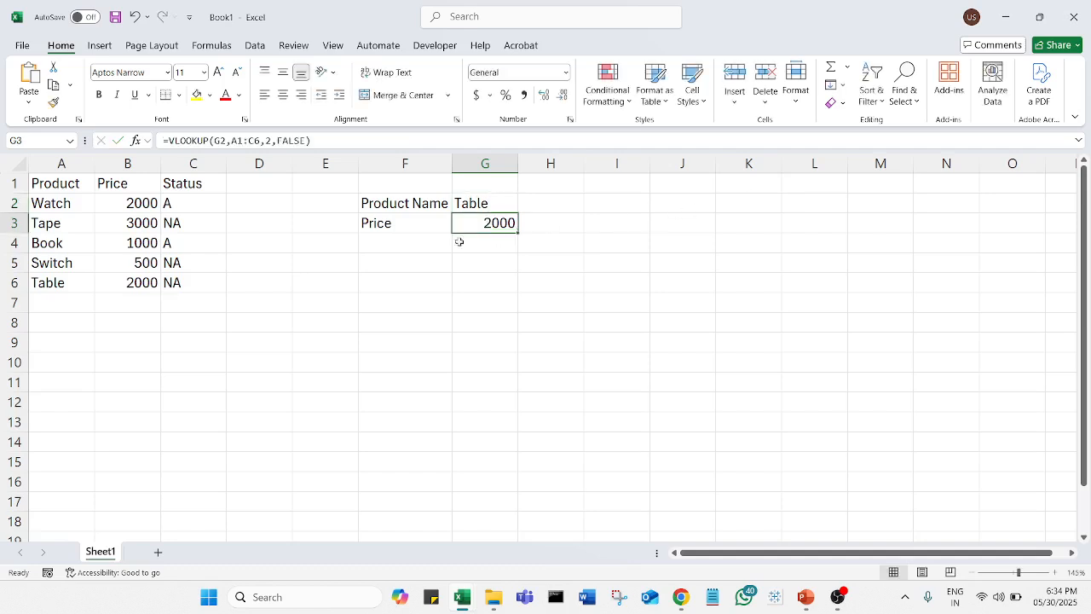
- Enter the label "Status" in cell F4 below the Price label
click(420, 241)
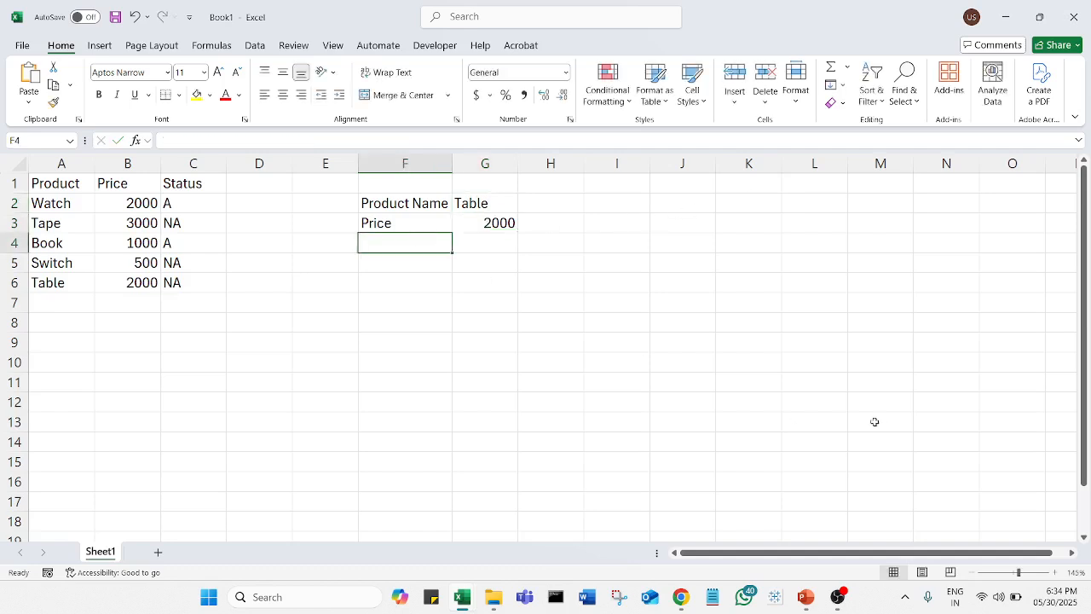
text(Status)
key(Tab)
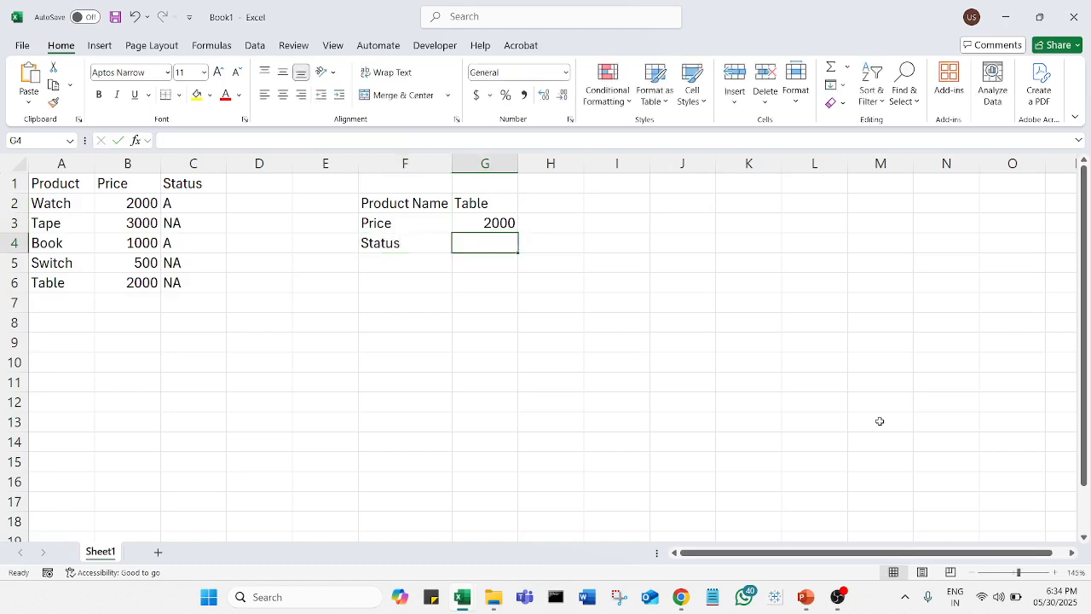
- Enter =VLOOKUP(G2,A1:C6,3,FALSE) in cell G4 to return the product's status with an exact match
text(=vl)
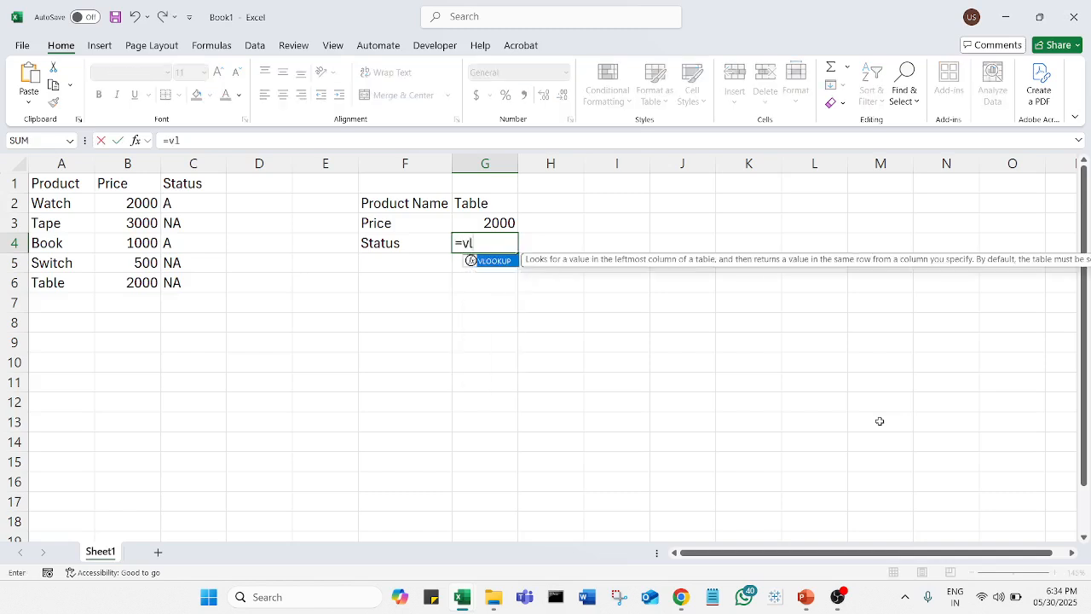
key(Tab)
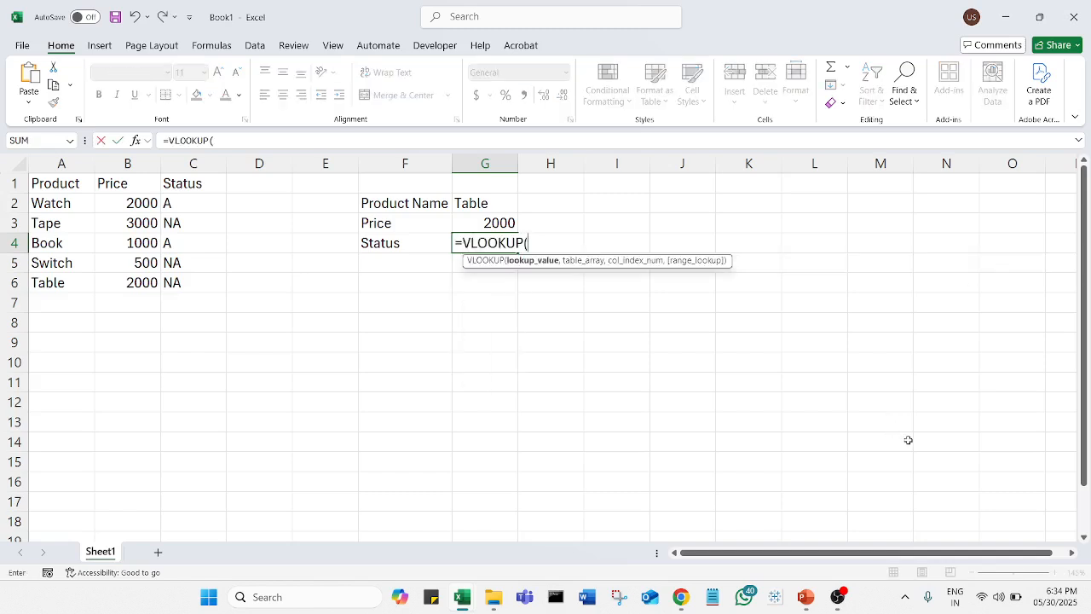
click(490, 202)
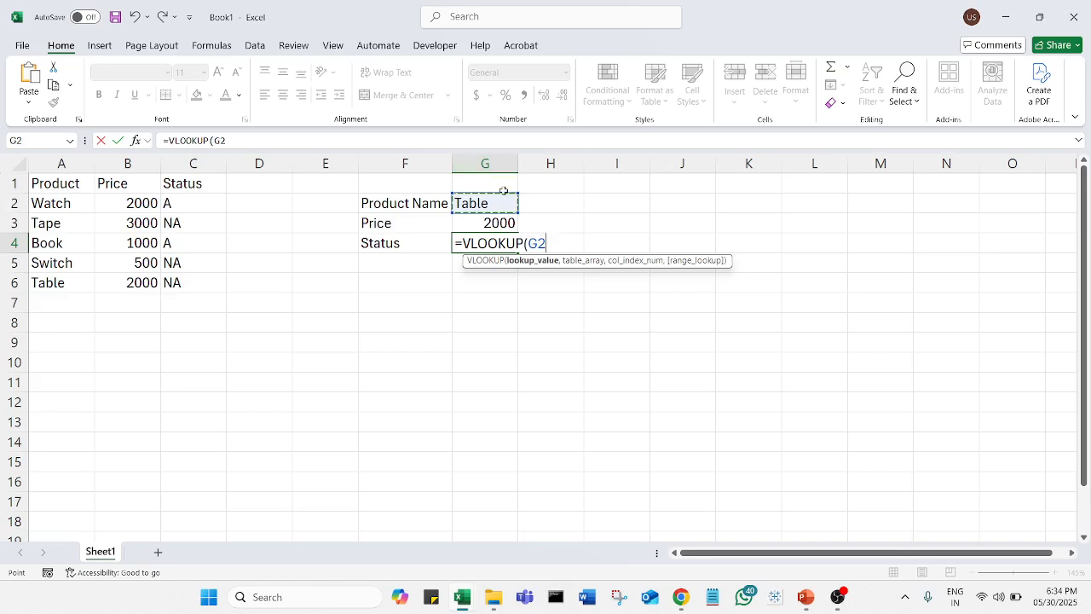
text(,)
drag(53, 188, 190, 290)
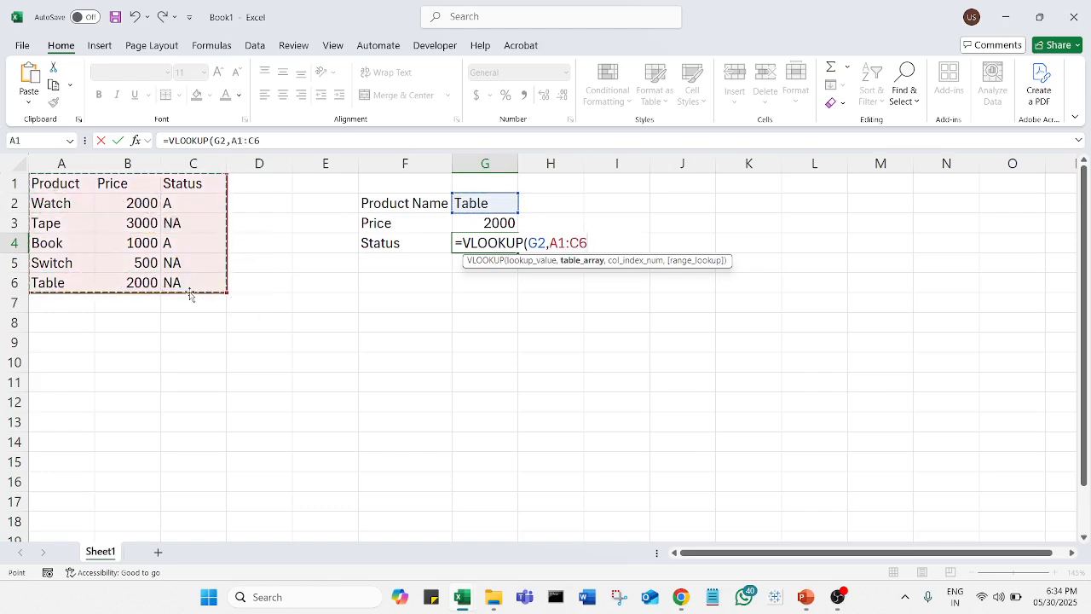
text(,)
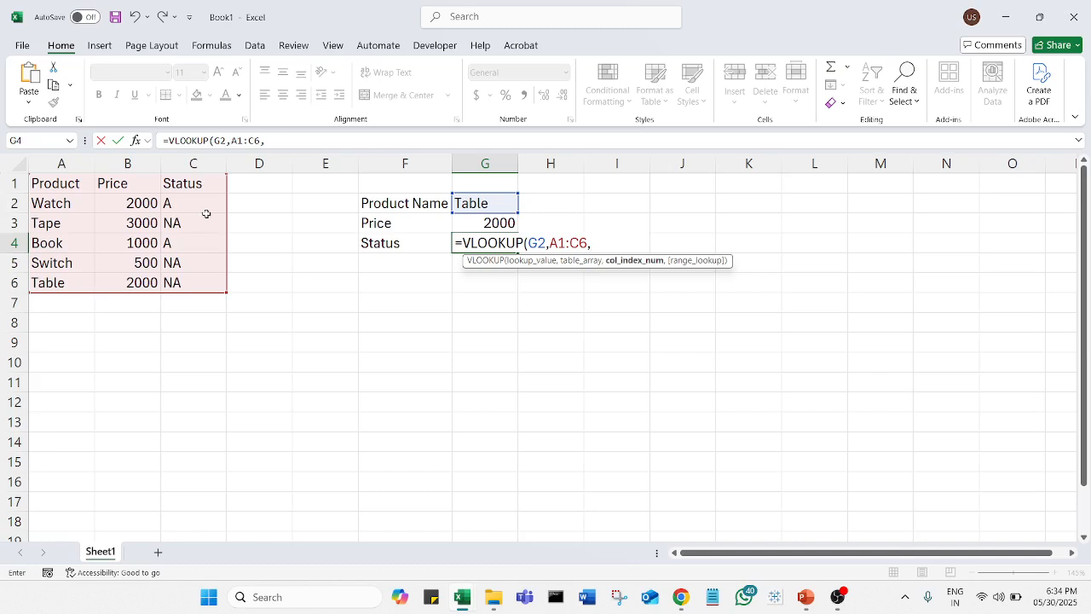
text(3,f)
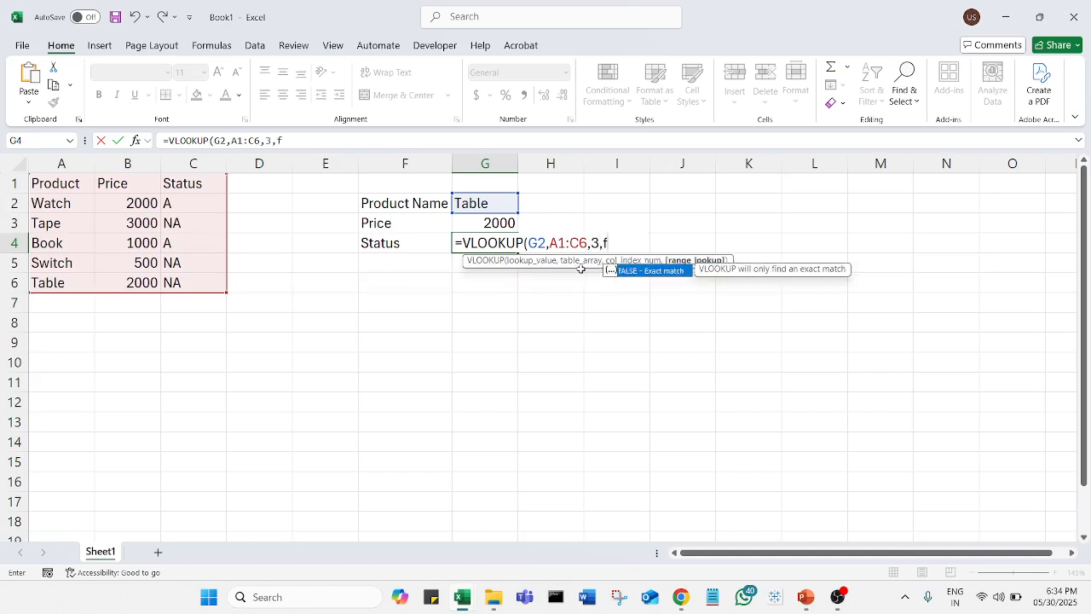
double_click(628, 271)
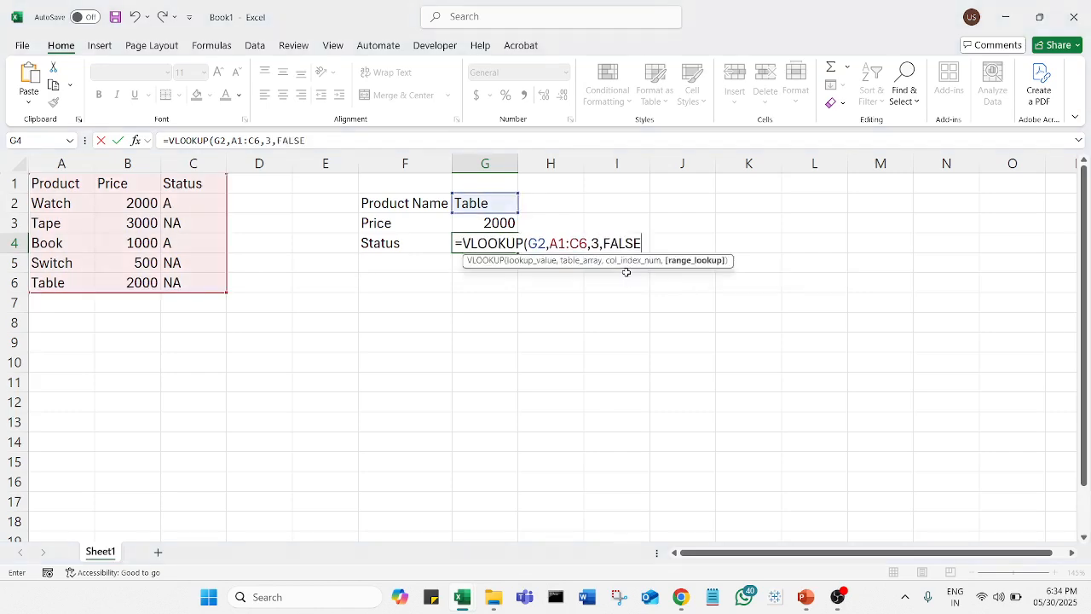
text())
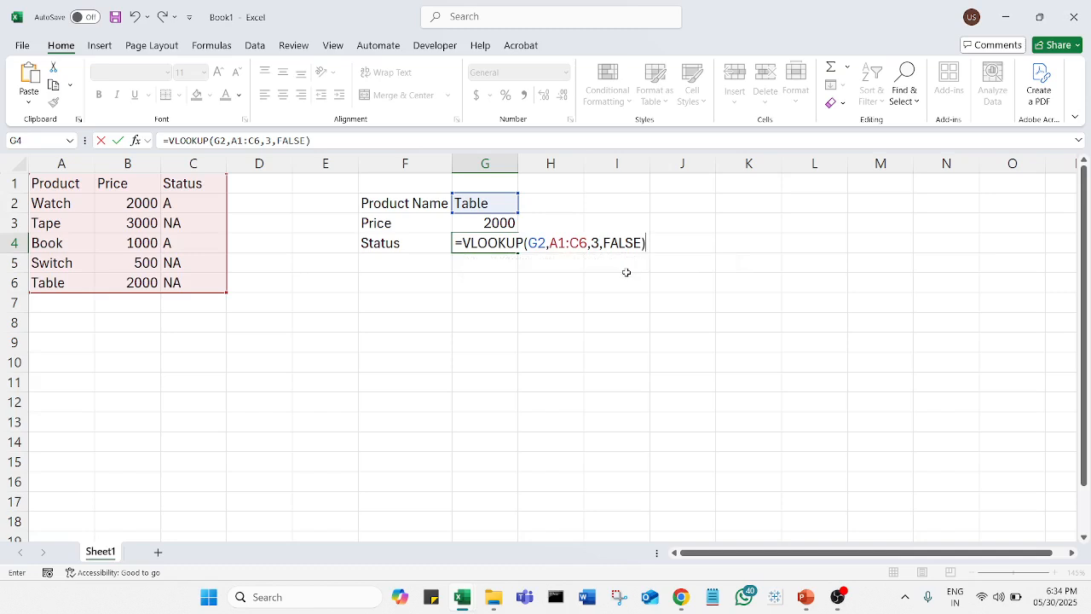
key(Return)
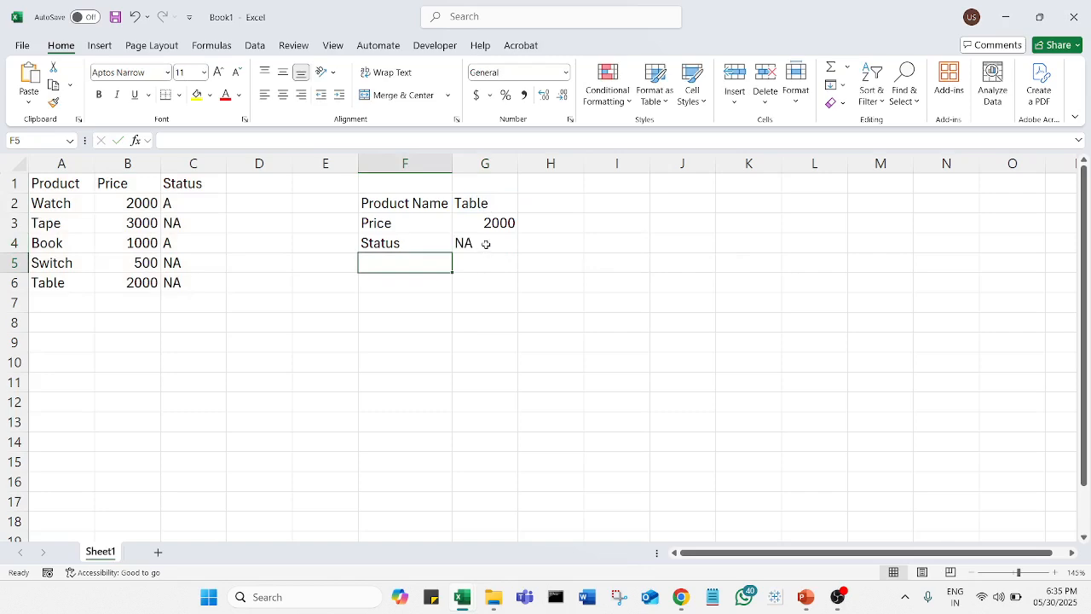
- Set the product name in cell G2 to Watch to look up its price and status
click(498, 208)
text(Watch)
key(Return)
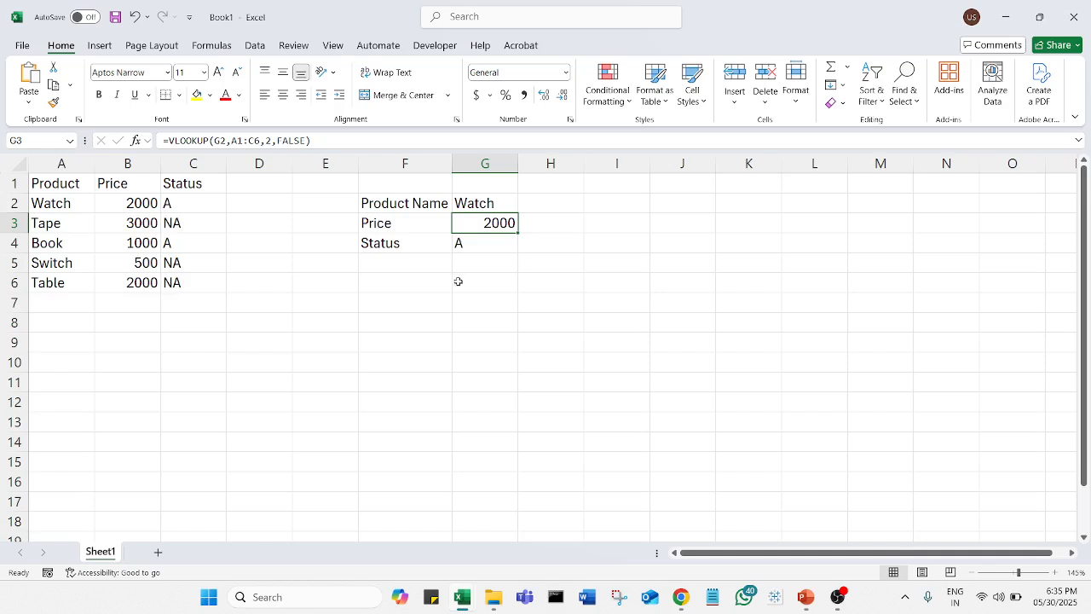
- Add a Text That Contains highlight rule to status cell G4 that formats the text "A" with Green Fill with Dark Green Text
click(489, 244)
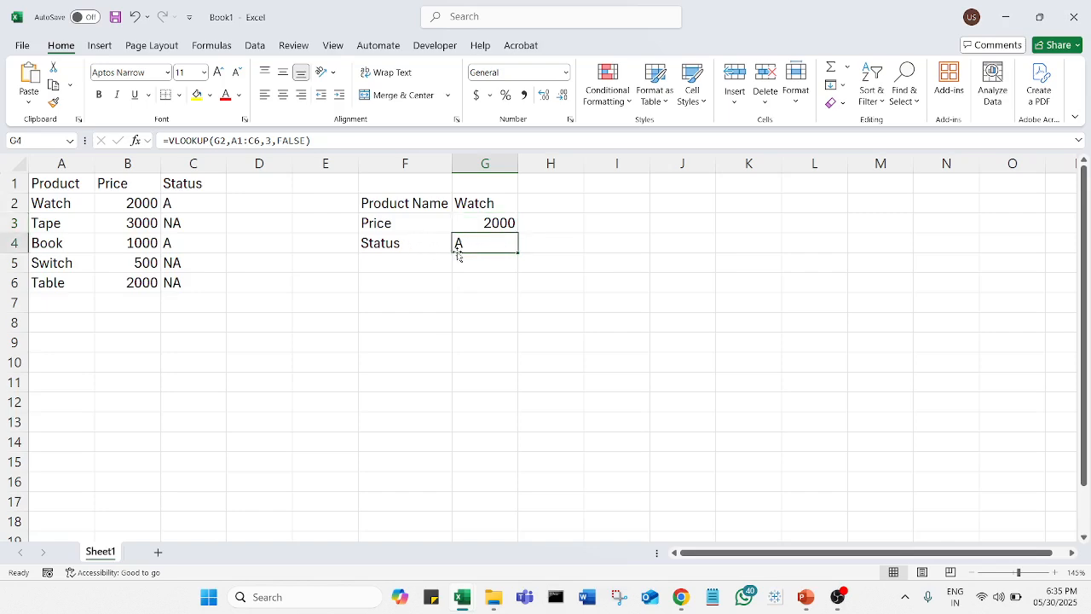
click(628, 102)
mouse_move(637, 133)
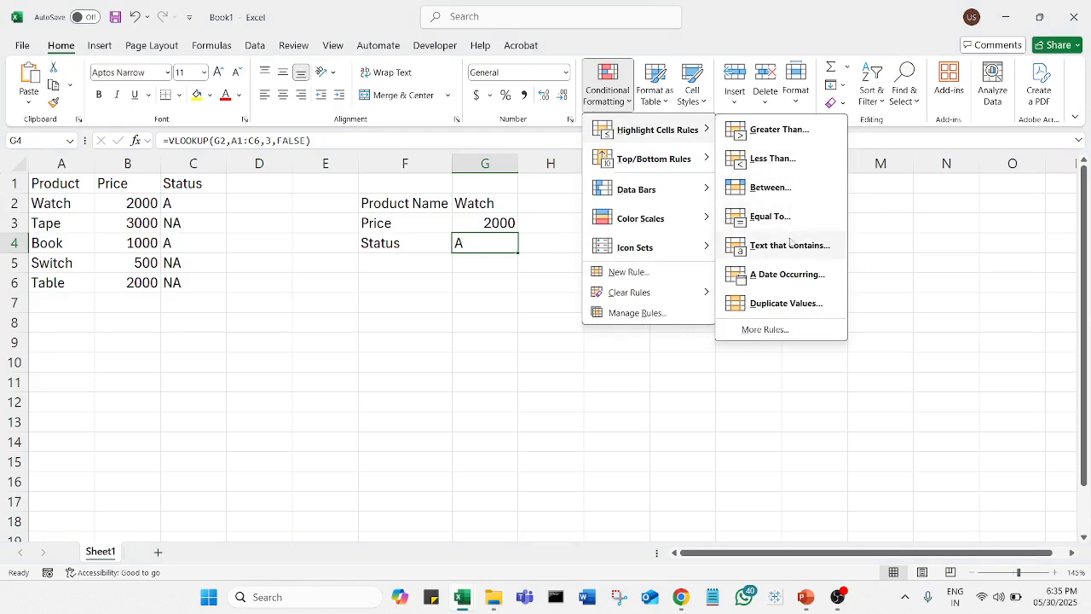
click(791, 246)
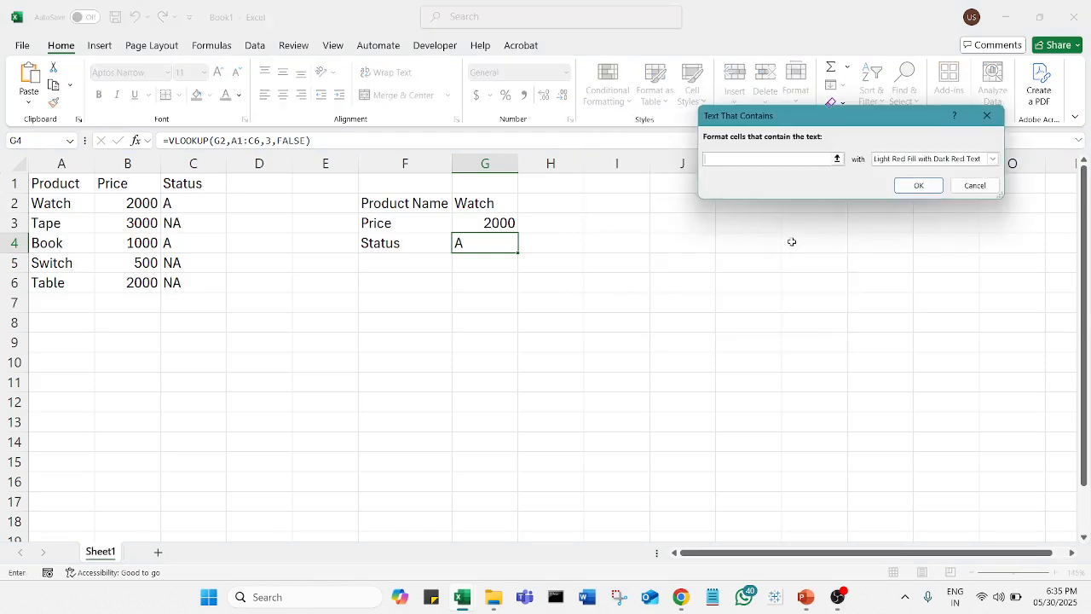
text(A)
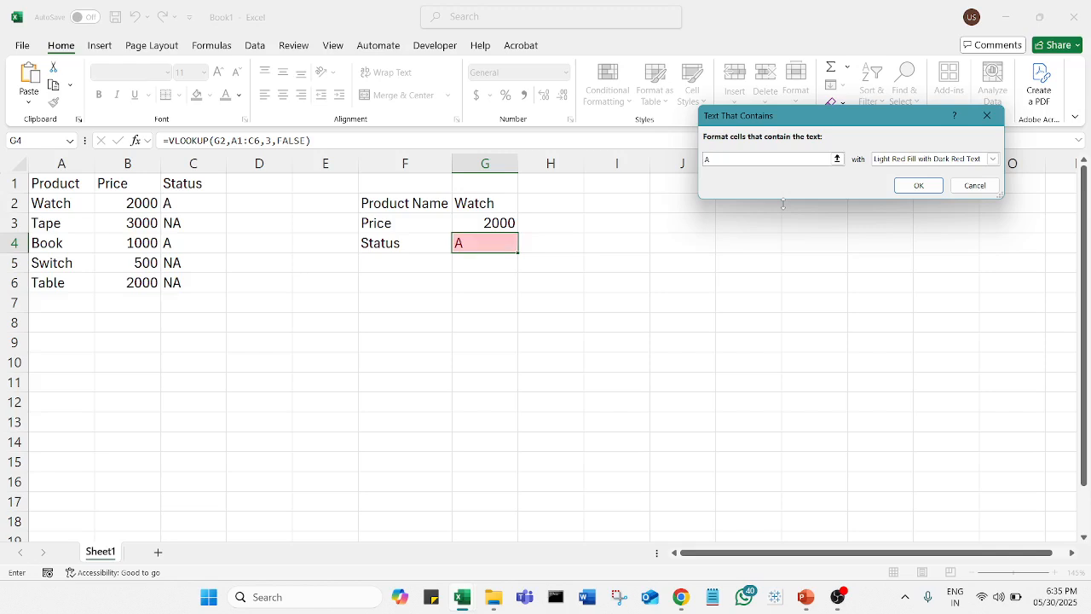
click(992, 159)
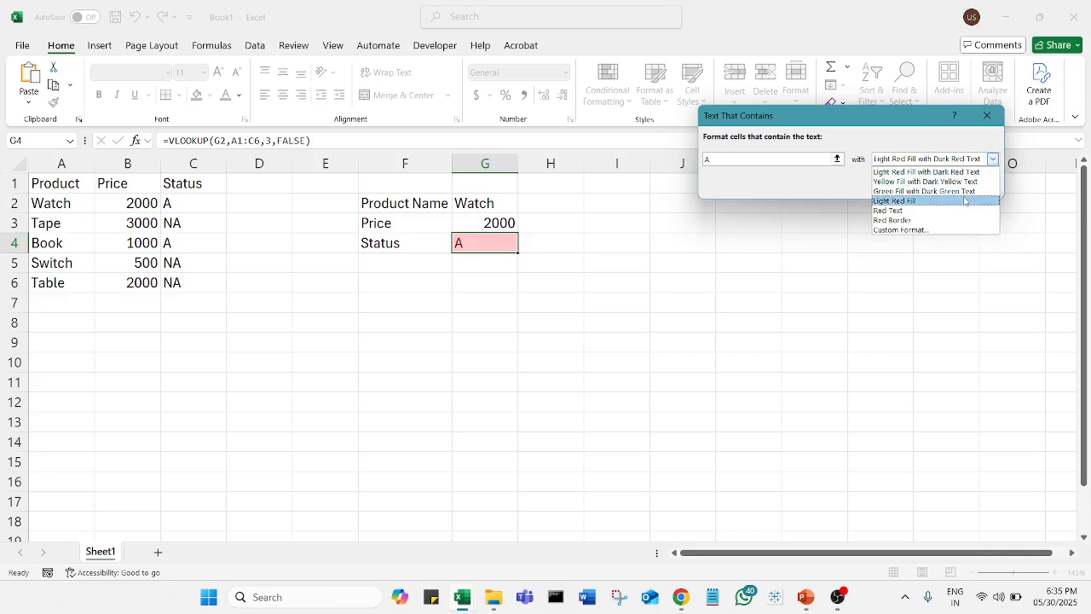
click(924, 191)
click(919, 188)
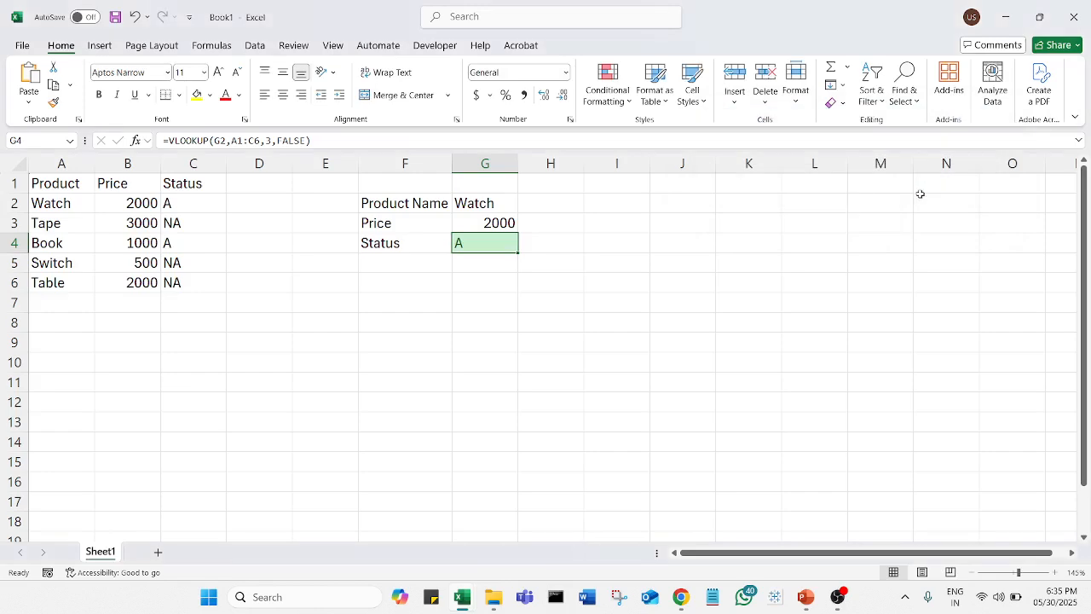
- Add a second Text That Contains rule to cell G4 formatting "NA" with Light Red Fill with Dark Red Text
click(631, 107)
mouse_move(641, 127)
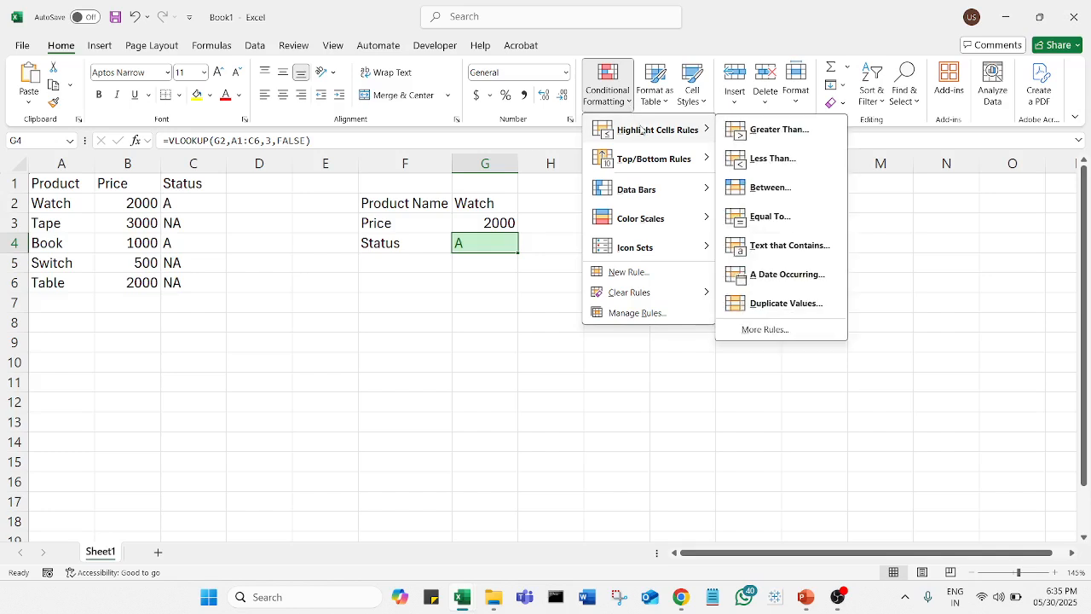
click(786, 245)
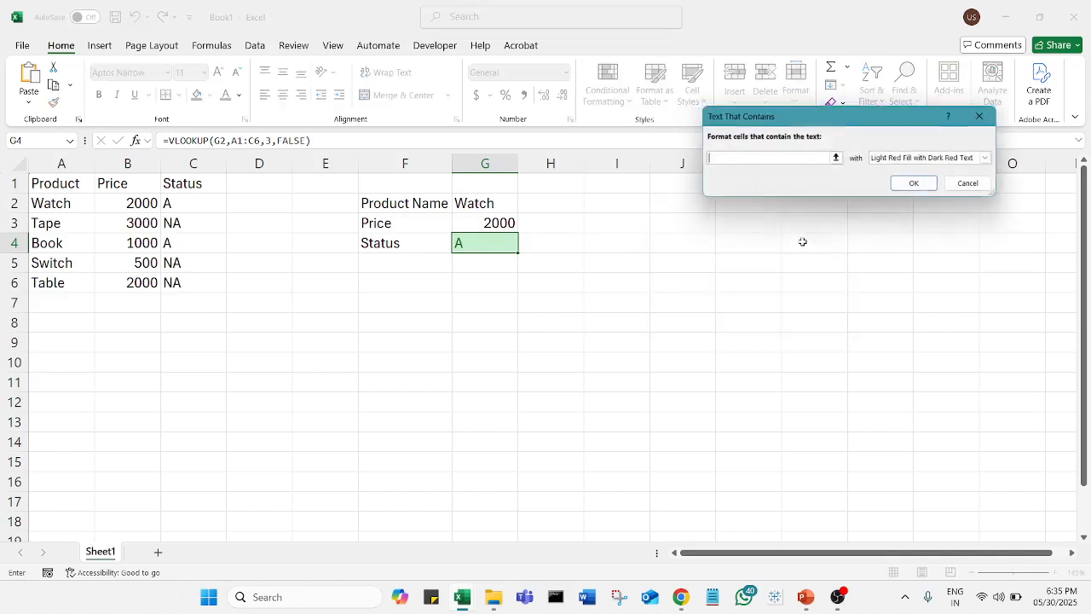
text(NA)
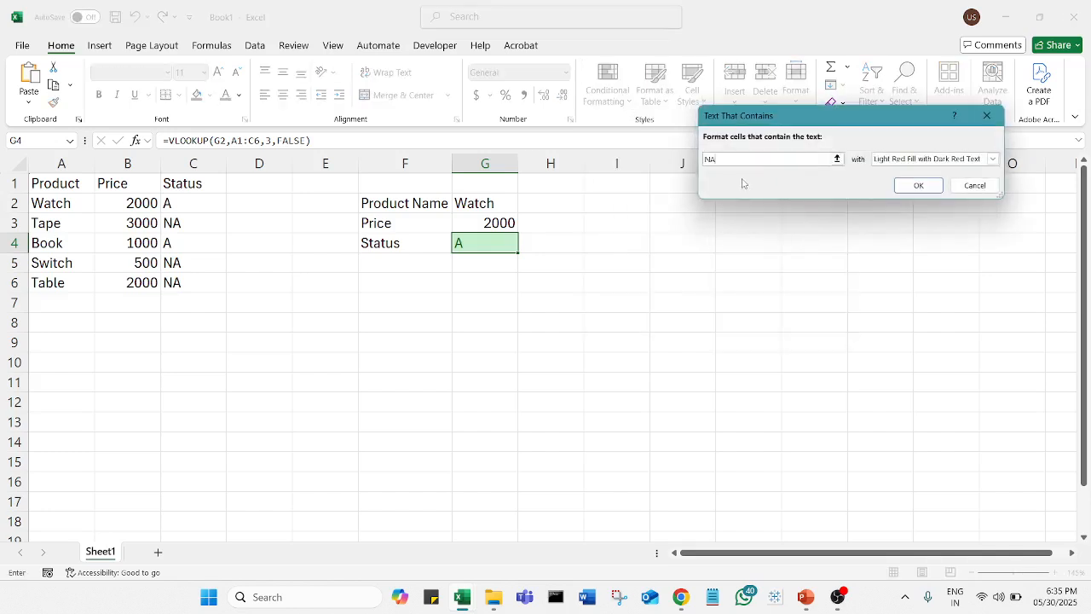
click(918, 185)
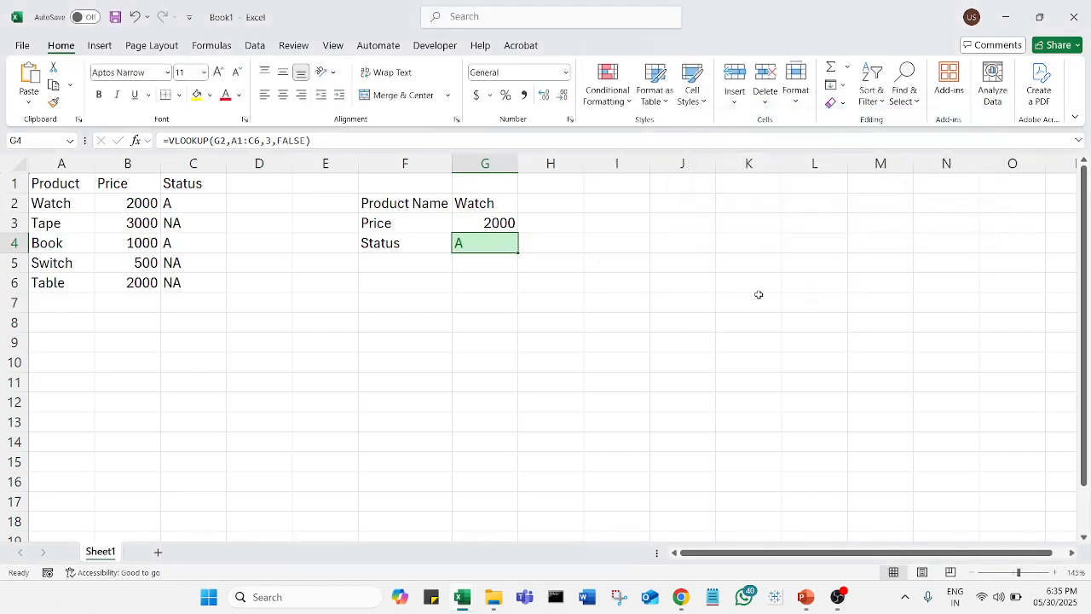
click(739, 296)
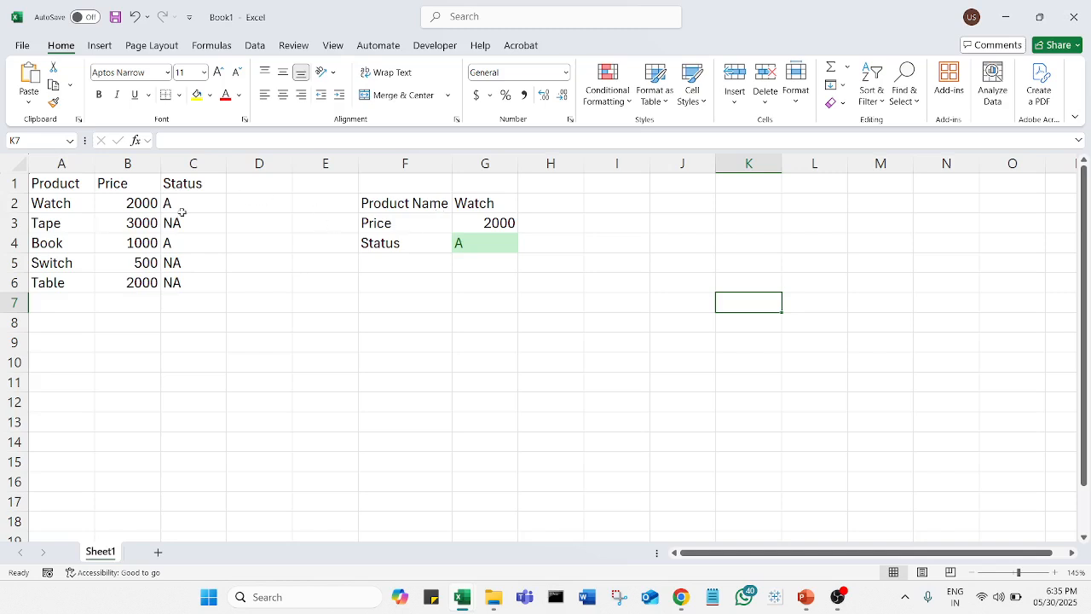
- Set the product name in cell G2 to Tape to test the status formatting
click(479, 204)
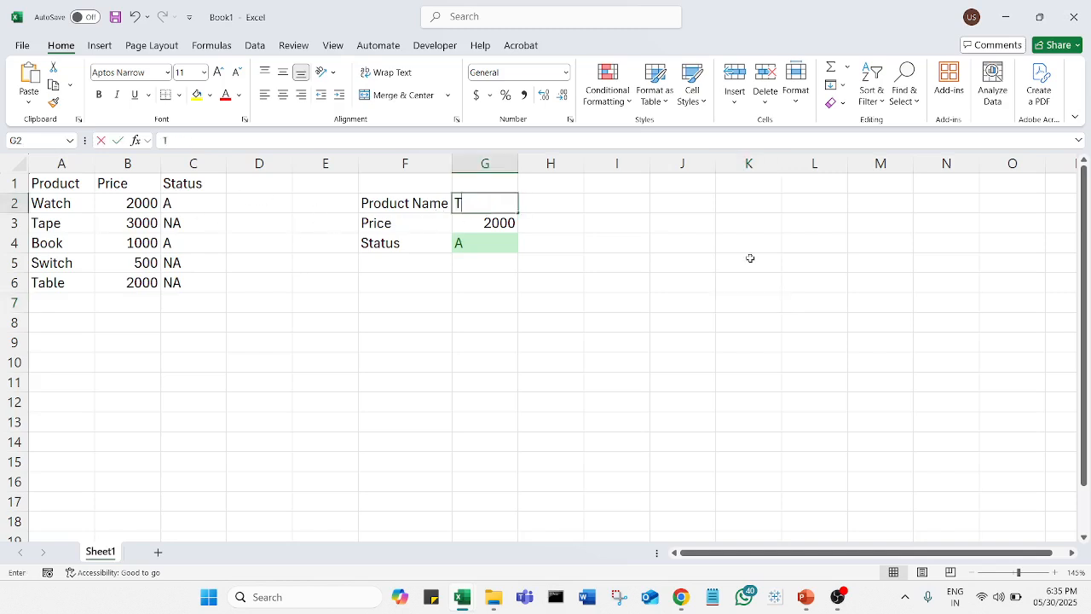
text(Tape)
key(Return)
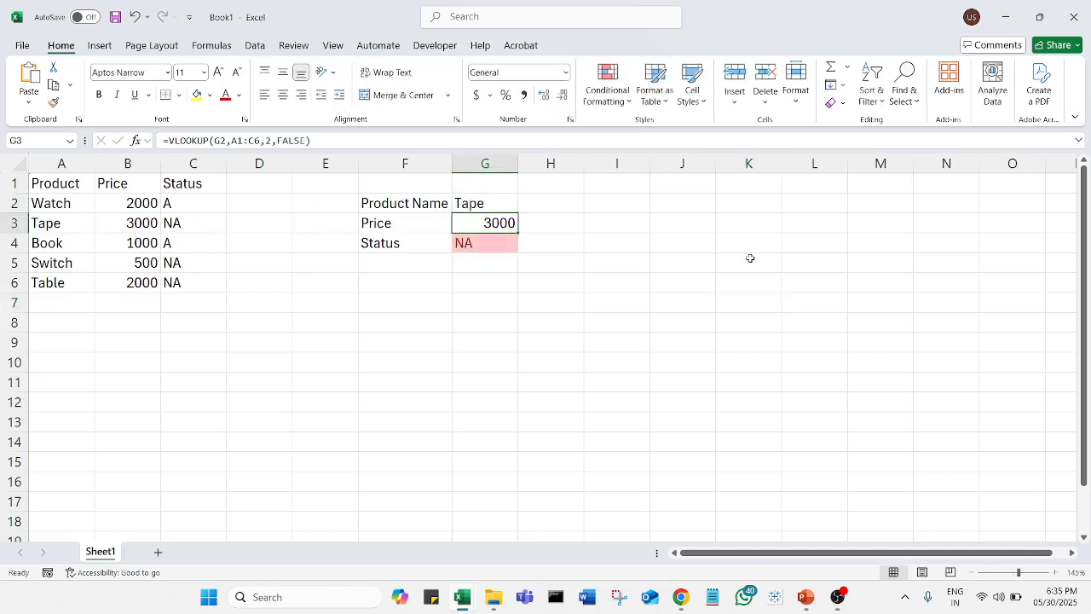